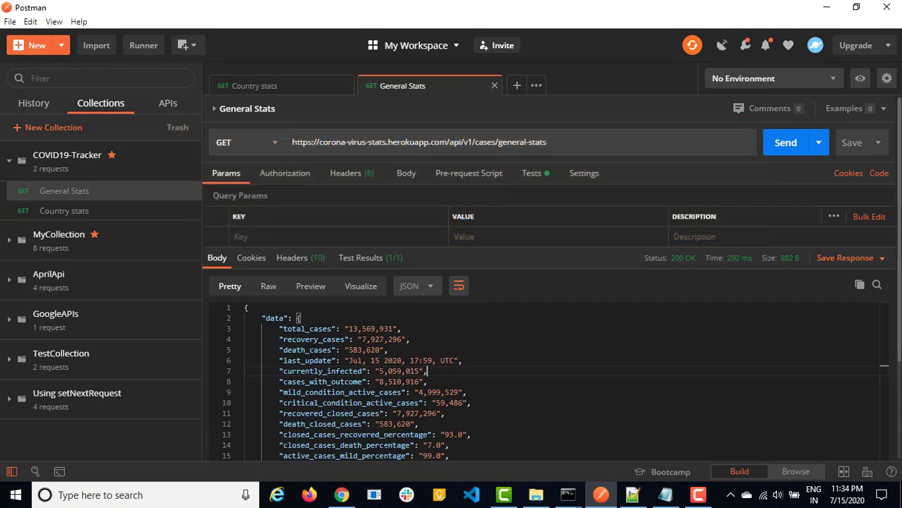
Step: Switch to Chrome and review the Jenkins dashboard and the two YouTube tutorials on Selenium with Jenkins and installing Postman
{"action": "left_click", "coordinate": [341, 495]}
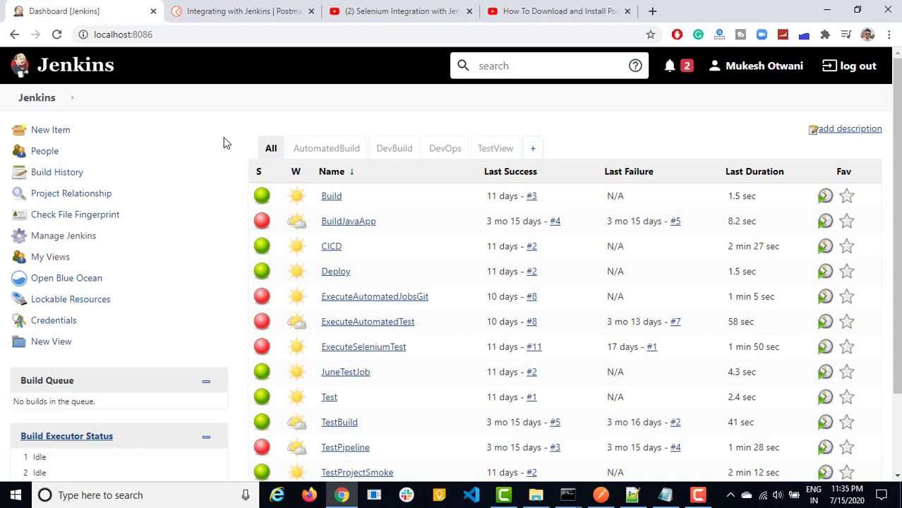
{"action": "left_click", "coordinate": [371, 10]}
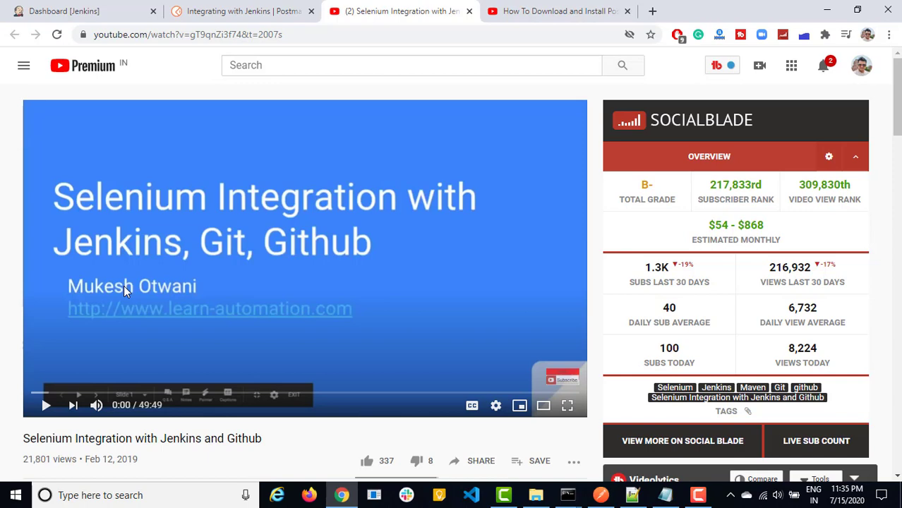
{"action": "left_click", "coordinate": [554, 12]}
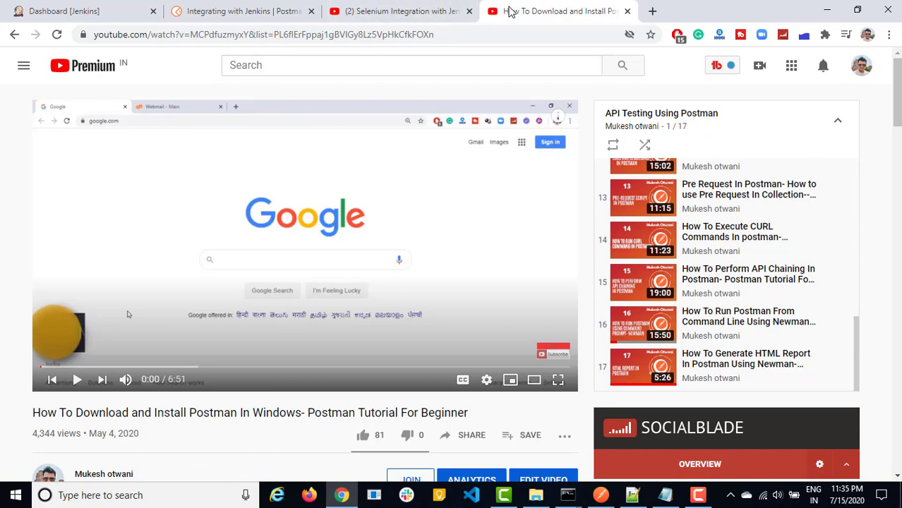
{"action": "left_click", "coordinate": [110, 7]}
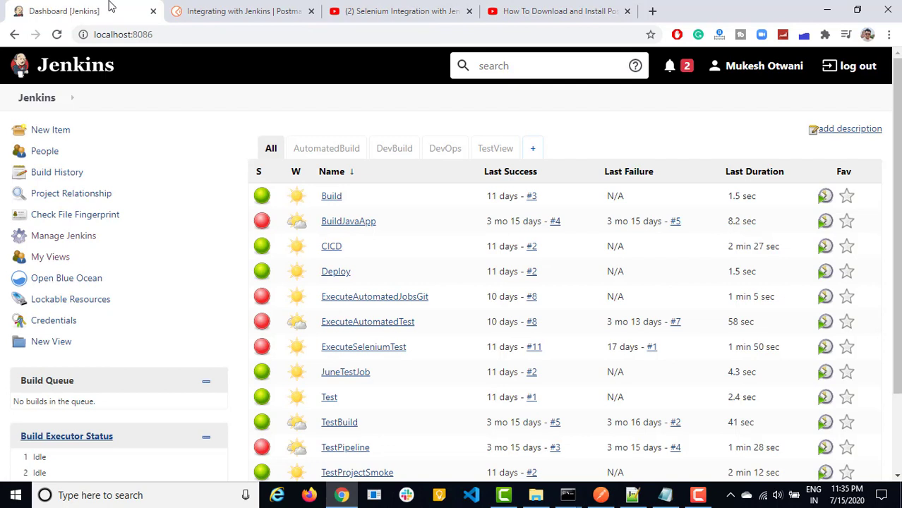
Step: Read Postman's Integrating with Jenkins guide and open its Execute shell command screenshot separately to examine the newman command
{"action": "left_click", "coordinate": [216, 11]}
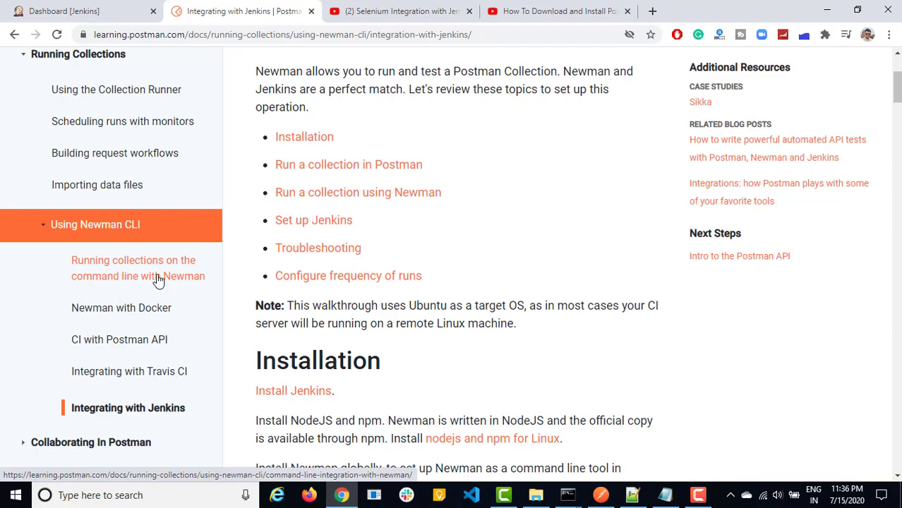
{"action": "scroll", "coordinate": [158, 280], "scroll_direction": "down", "scroll_amount": 15}
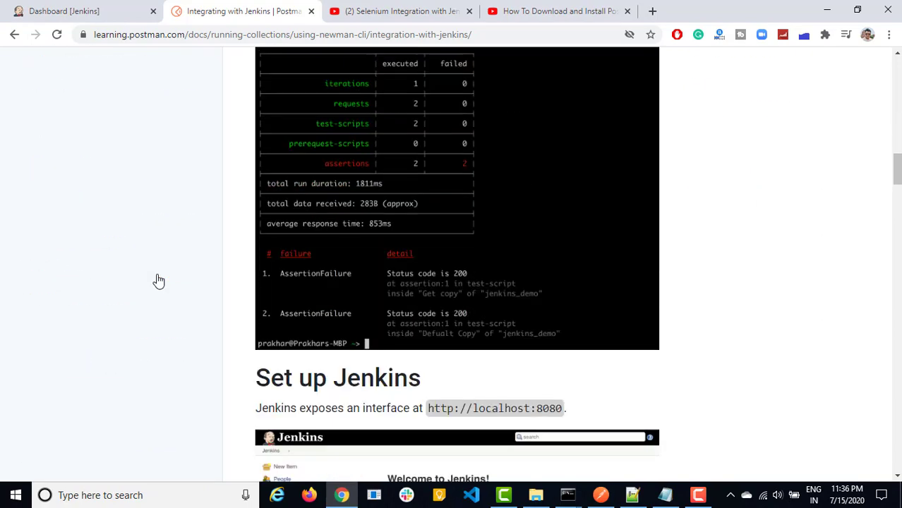
{"action": "scroll", "coordinate": [159, 280], "scroll_direction": "down", "scroll_amount": 10}
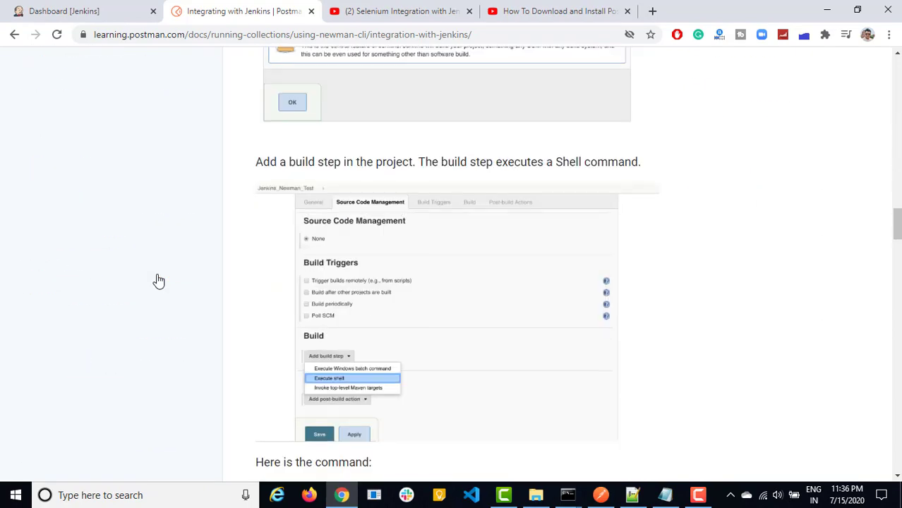
{"action": "scroll", "coordinate": [158, 280], "scroll_direction": "down", "scroll_amount": 5}
{"action": "scroll", "coordinate": [158, 280], "scroll_direction": "down", "scroll_amount": 5}
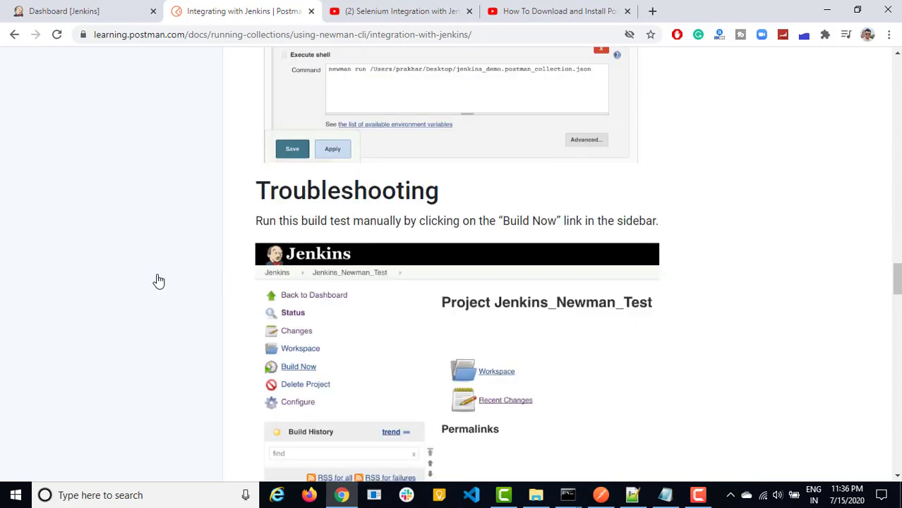
{"action": "scroll", "coordinate": [159, 281], "scroll_direction": "up", "scroll_amount": 2}
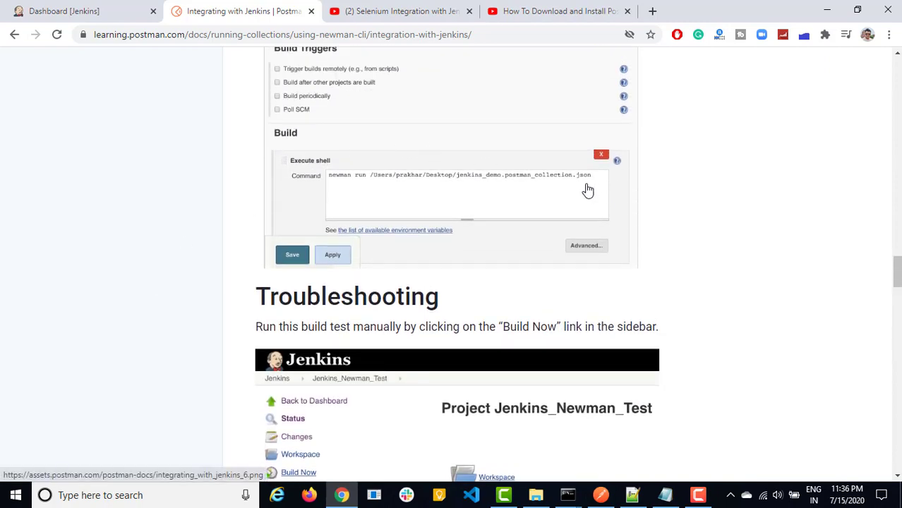
{"action": "right_click", "coordinate": [404, 187]}
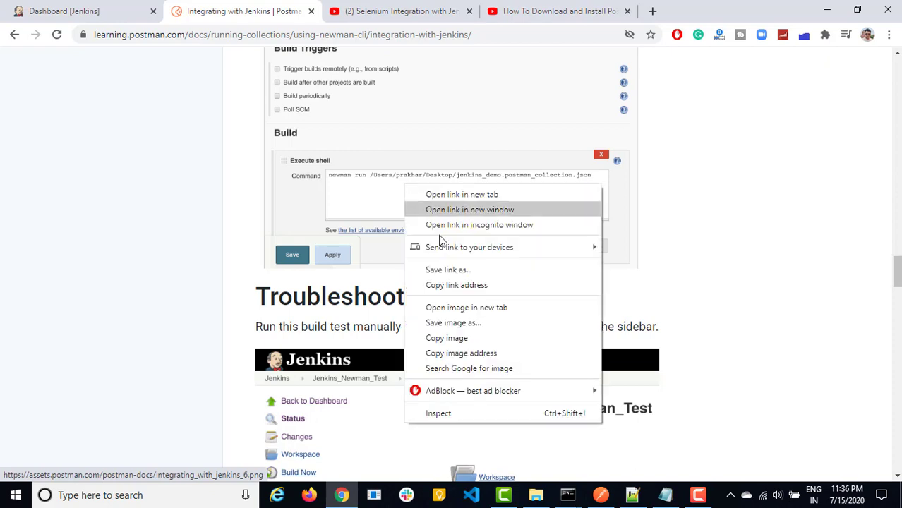
{"action": "left_click", "coordinate": [463, 308]}
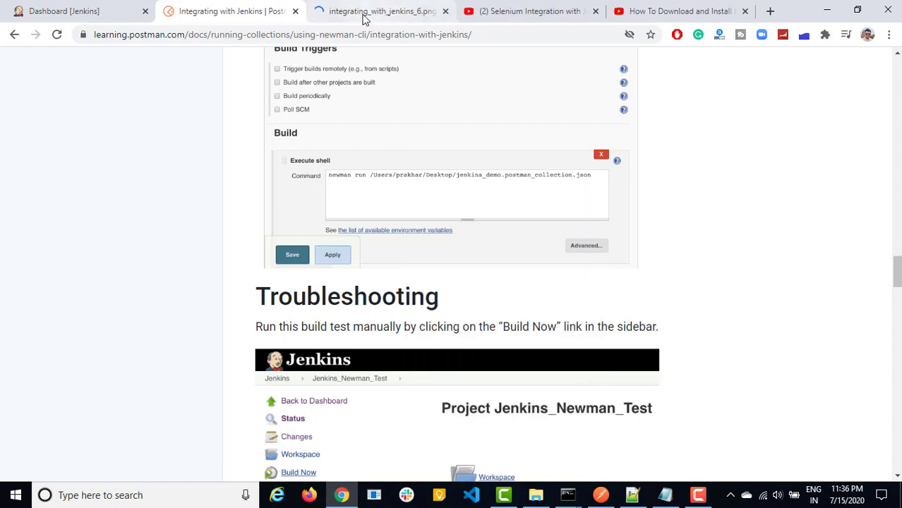
{"action": "left_click", "coordinate": [363, 14]}
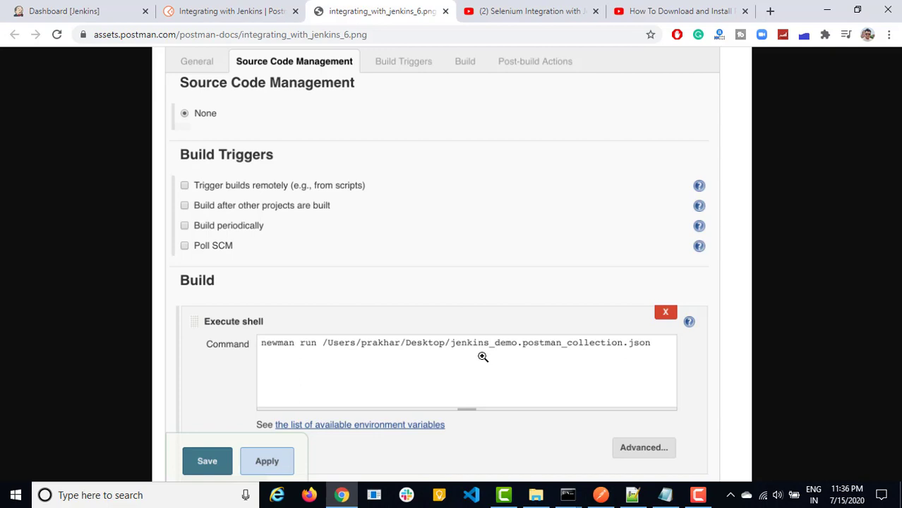
Step: Create a Jenkins freestyle project named "Postman Test"
{"action": "left_click", "coordinate": [63, 19]}
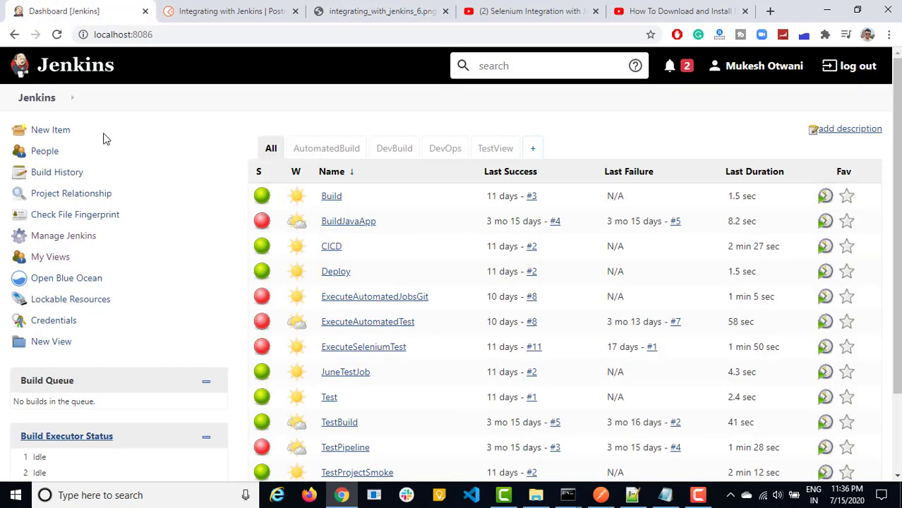
{"action": "left_click", "coordinate": [53, 137]}
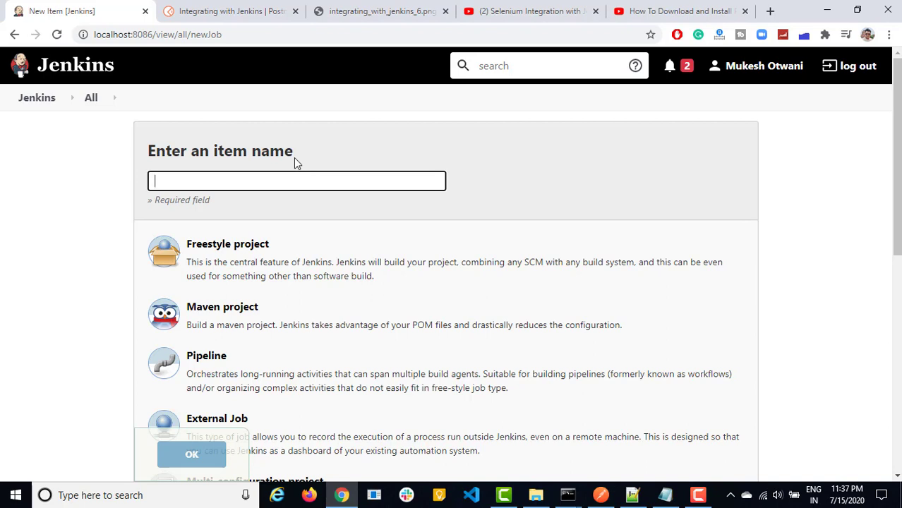
{"action": "type", "text": "Postman Test"}
{"action": "left_click", "coordinate": [278, 259]}
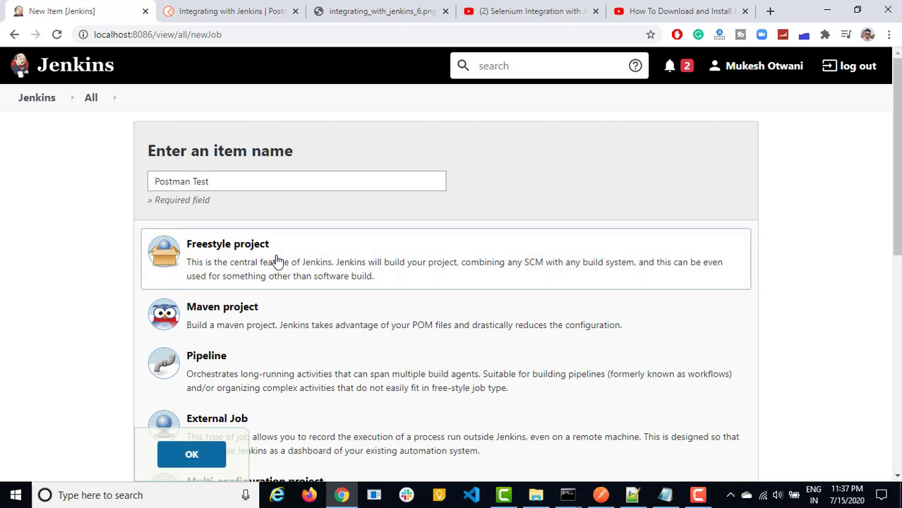
{"action": "left_click", "coordinate": [219, 459]}
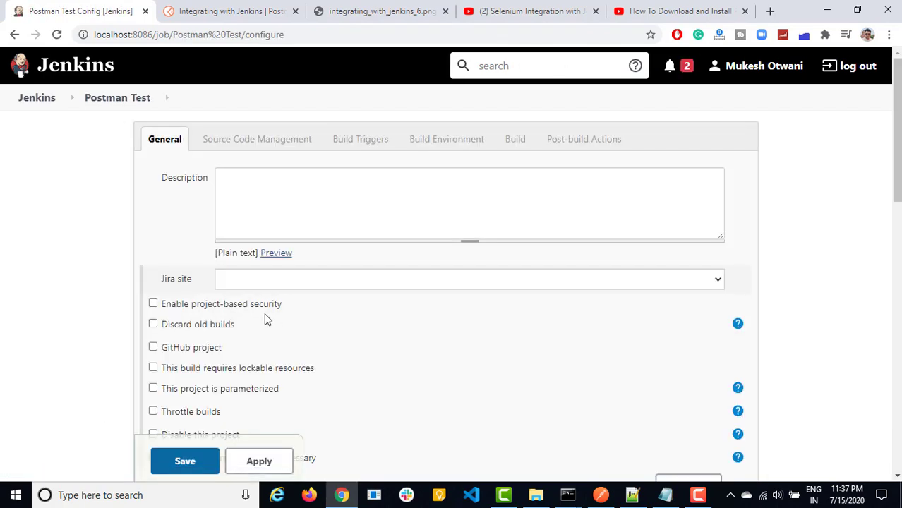
Step: Add an Execute Windows batch command build step to the Postman Test job
{"action": "left_click", "coordinate": [515, 141]}
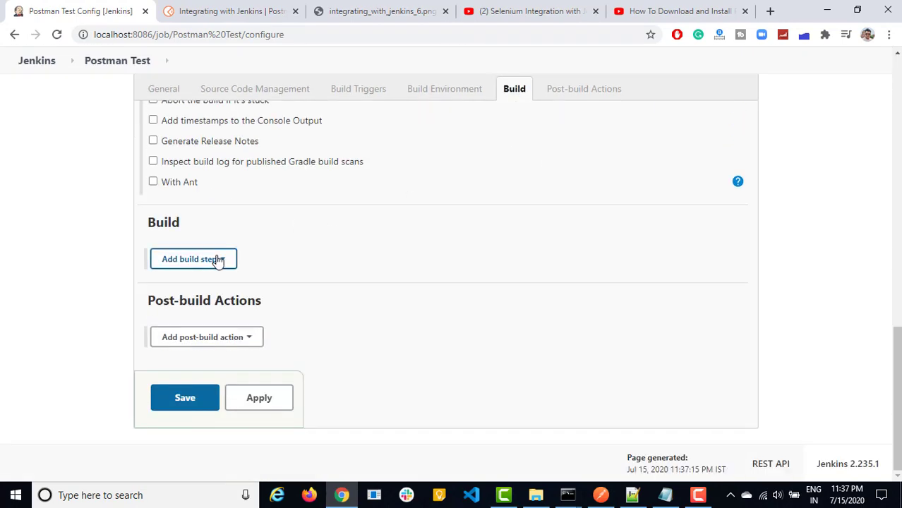
{"action": "left_click", "coordinate": [218, 260]}
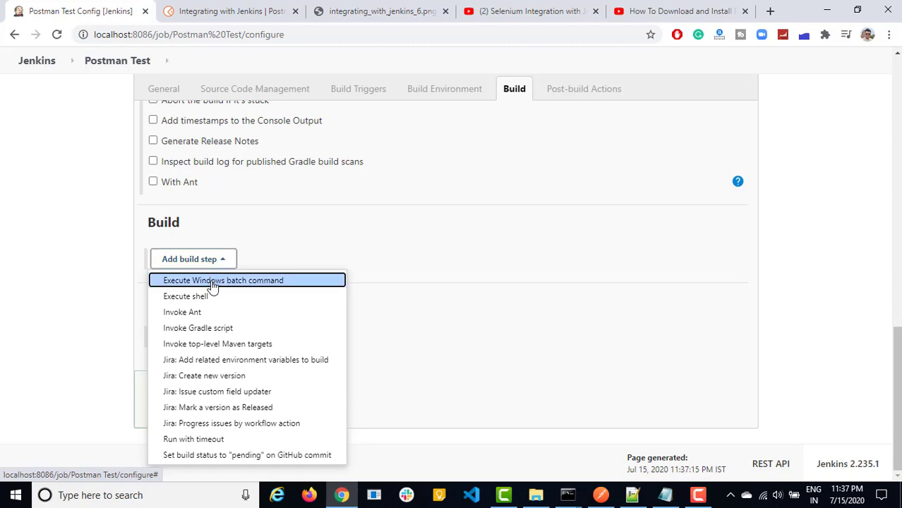
{"action": "left_click", "coordinate": [213, 283]}
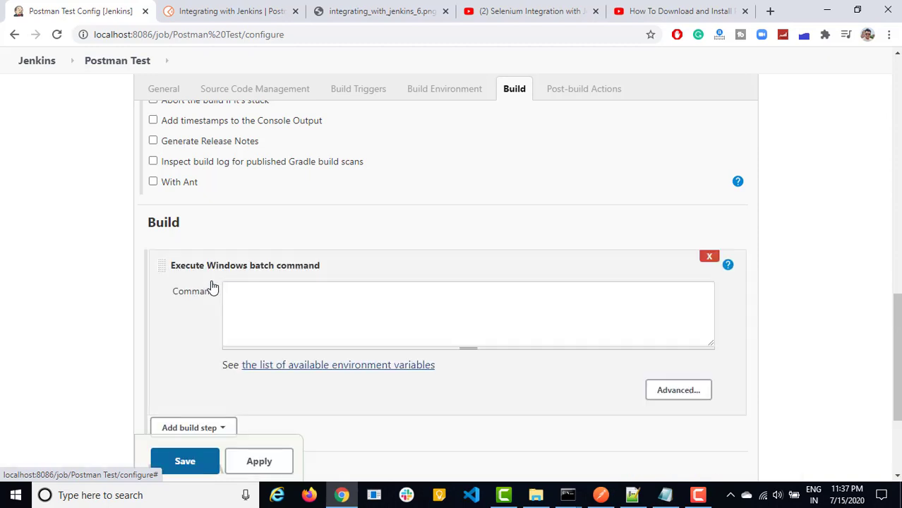
{"action": "left_click", "coordinate": [355, 308]}
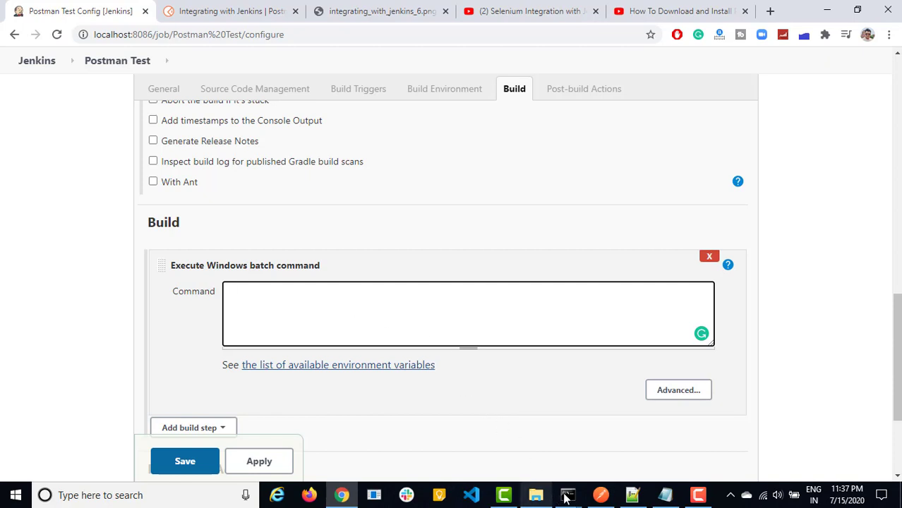
Step: Check the Newman installation in Command Prompt by running "newman" and "newman -version"
{"action": "mouse_move", "coordinate": [564, 498]}
{"action": "left_click", "coordinate": [536, 474]}
{"action": "type", "text": "ne"}
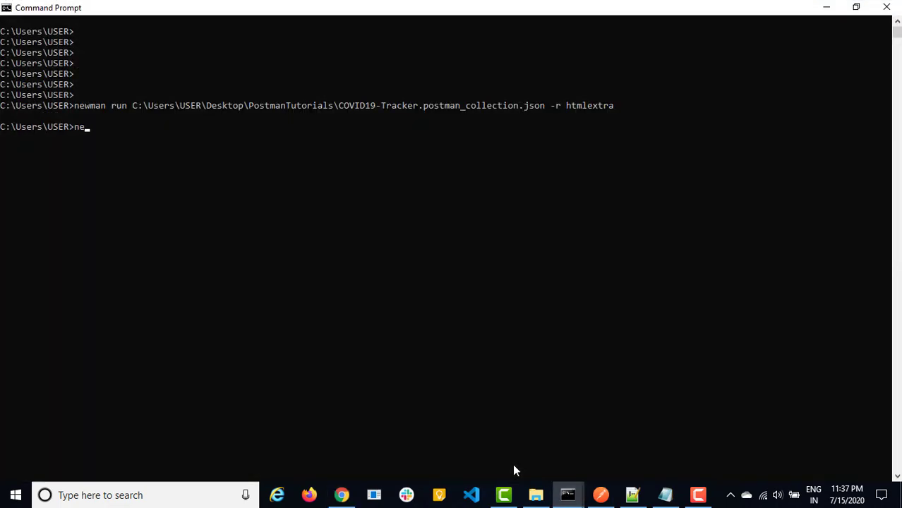
{"action": "type", "text": "wman"}
{"action": "key", "text": "Return"}
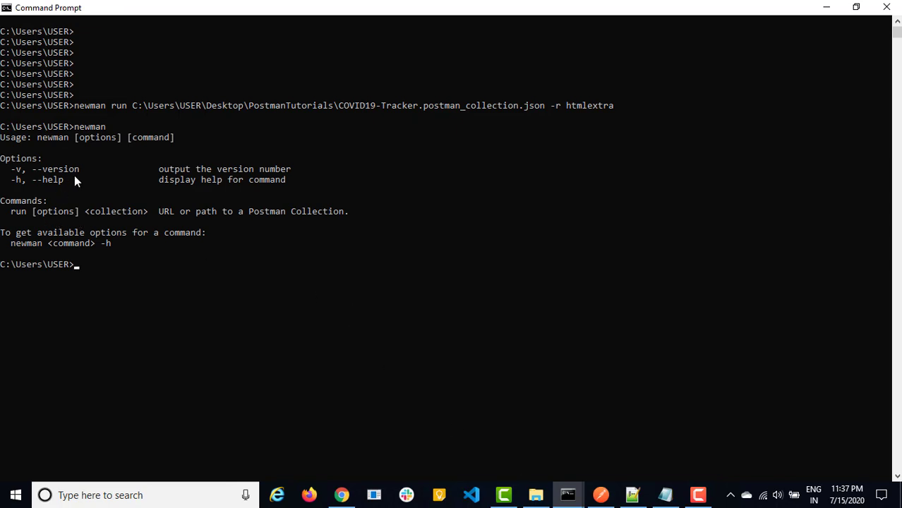
{"action": "type", "text": "newman -version"}
{"action": "key", "text": "Return"}
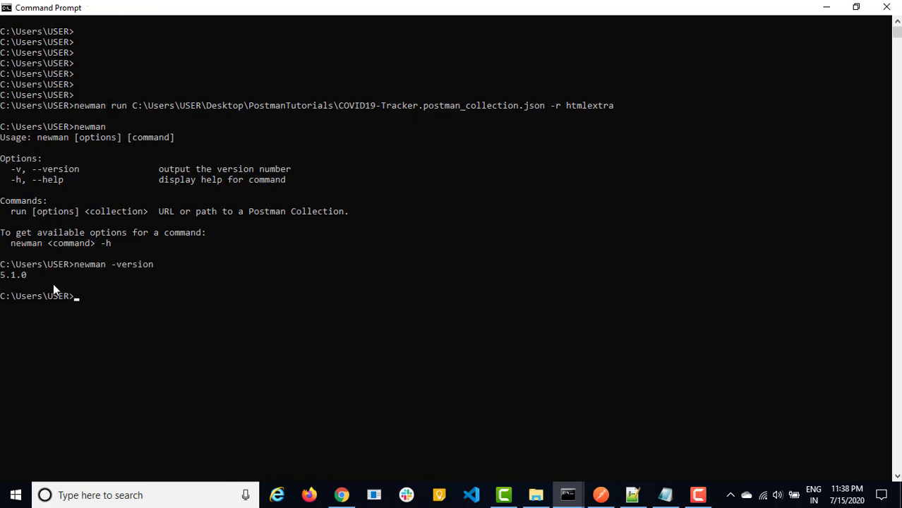
Step: Return to the Jenkins job configuration and enter "newman run" as the start of the batch command
{"action": "key", "text": "alt+Tab"}
{"action": "type", "text": "new"}
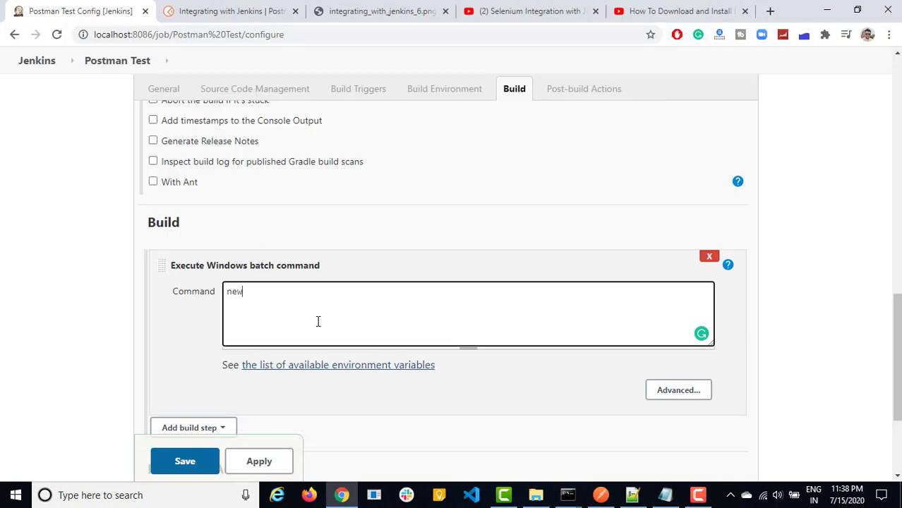
{"action": "type", "text": "man run"}
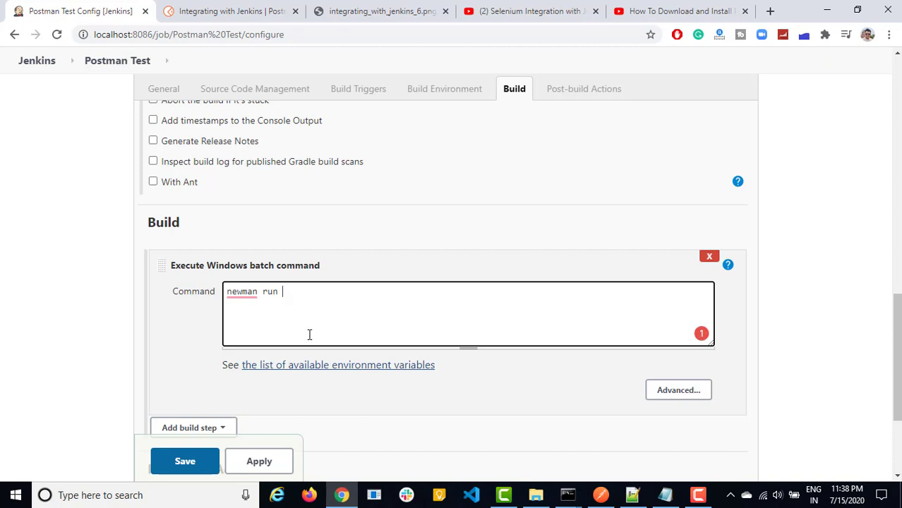
Step: Export the COVID19-Tracker collection from Postman as Collection v2.1 to the PostmanTutorials folder, replacing the existing COVID19-Tracker.postman_collection file
{"action": "left_click", "coordinate": [601, 495]}
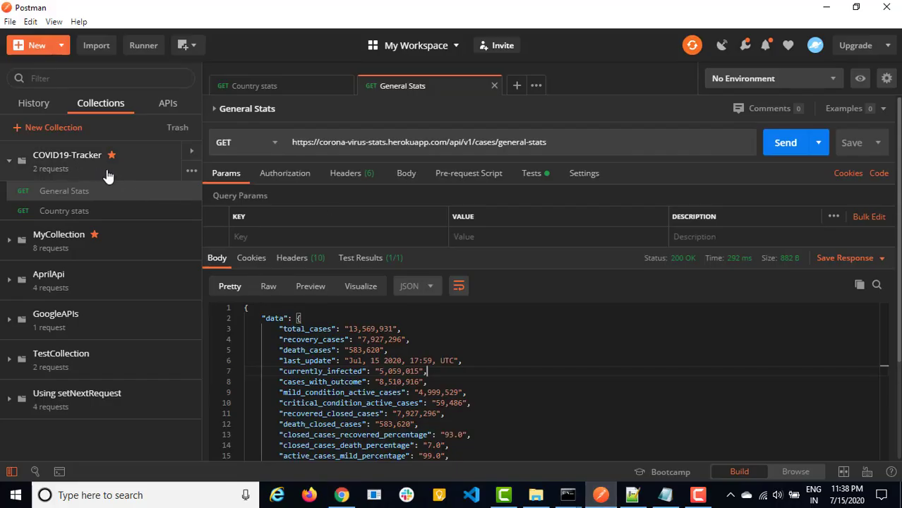
{"action": "left_click", "coordinate": [191, 172]}
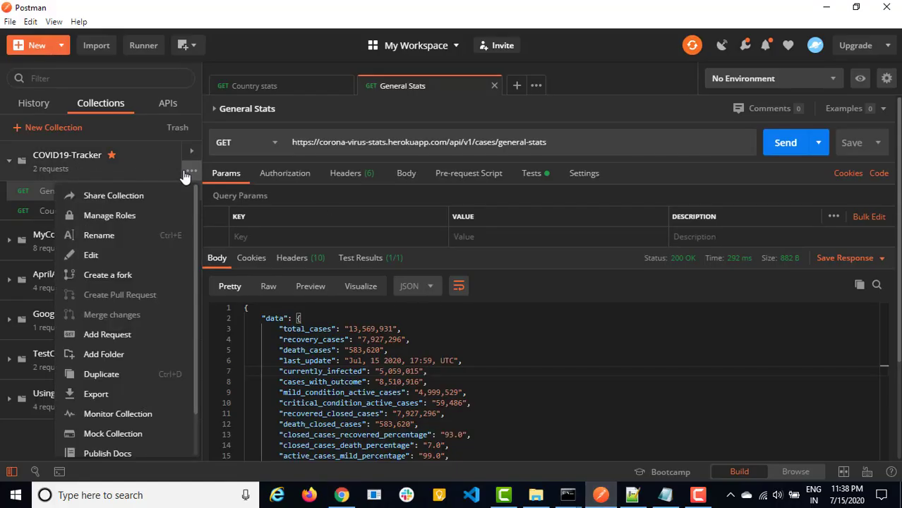
{"action": "left_click", "coordinate": [99, 394]}
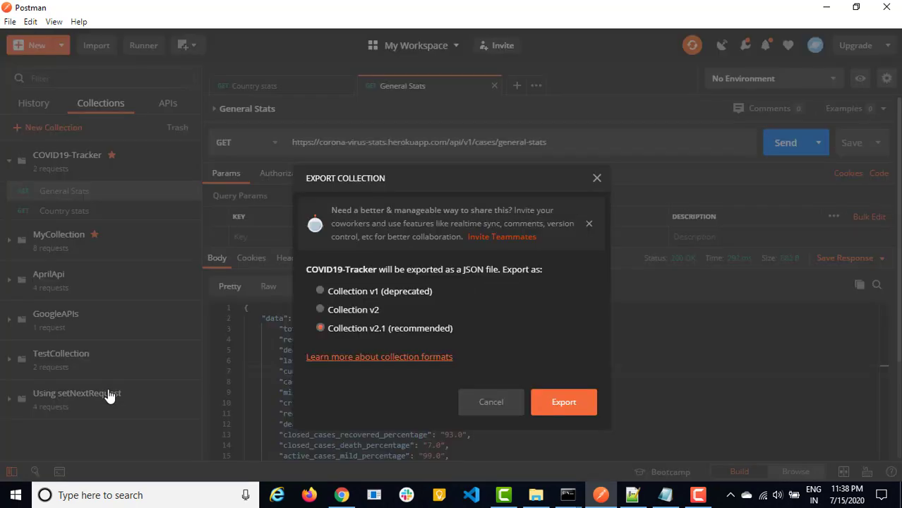
{"action": "left_click", "coordinate": [564, 406]}
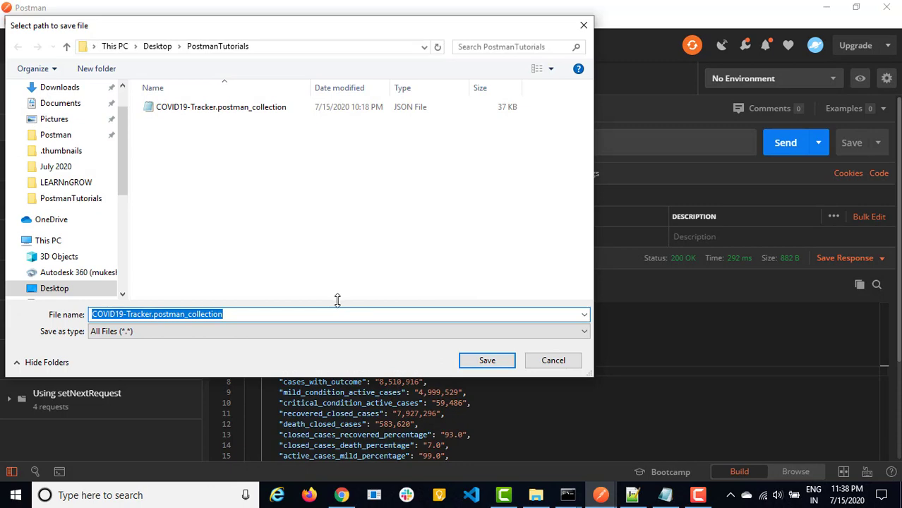
{"action": "left_click", "coordinate": [484, 361]}
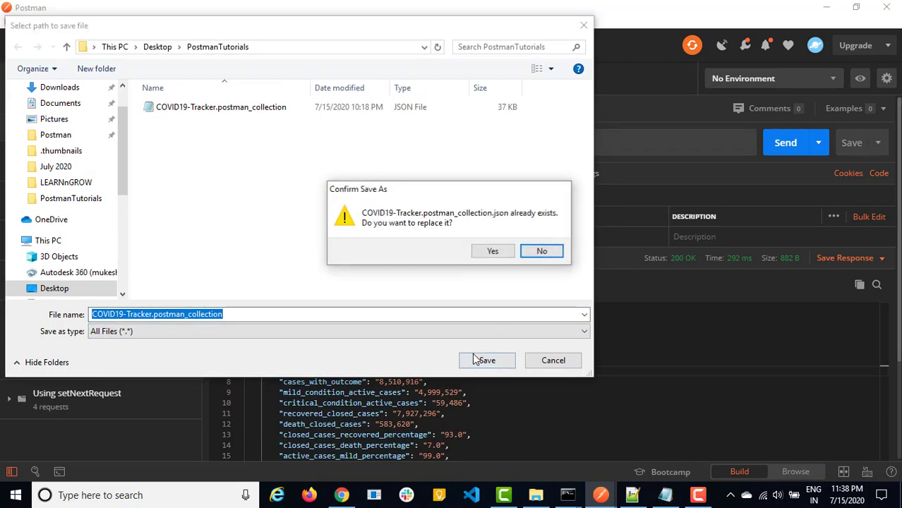
{"action": "left_click", "coordinate": [488, 253]}
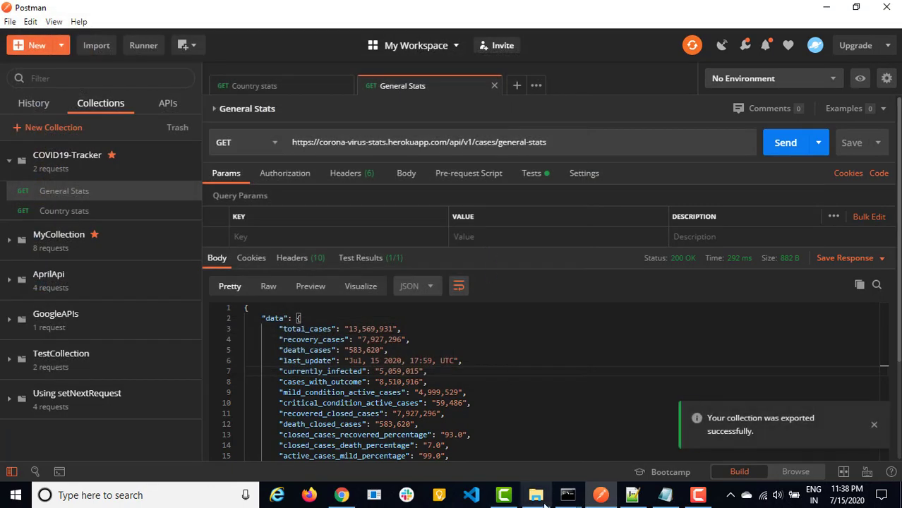
Step: Inspect the exported COVID19-Tracker.postman_collection file from the PostmanTutorials folder in Notepad++, reloading its latest version, and close it
{"action": "left_click", "coordinate": [542, 498]}
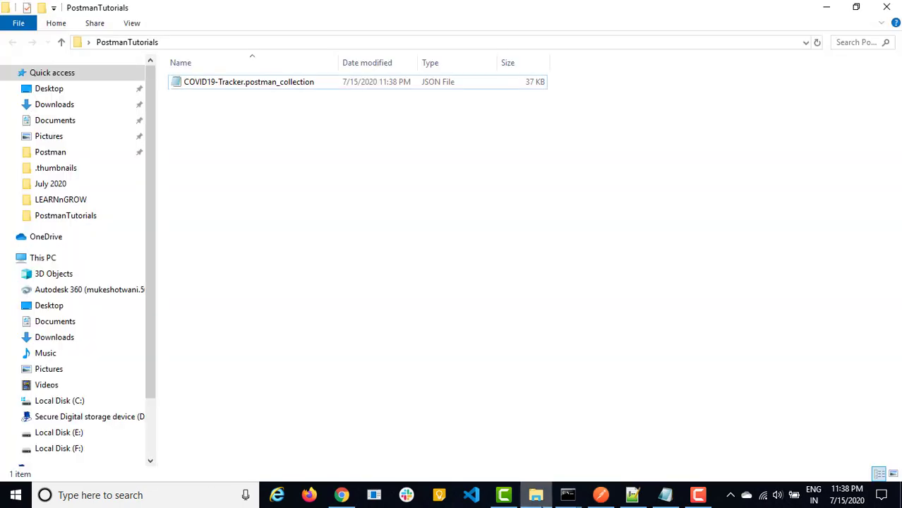
{"action": "double_click", "coordinate": [341, 62]}
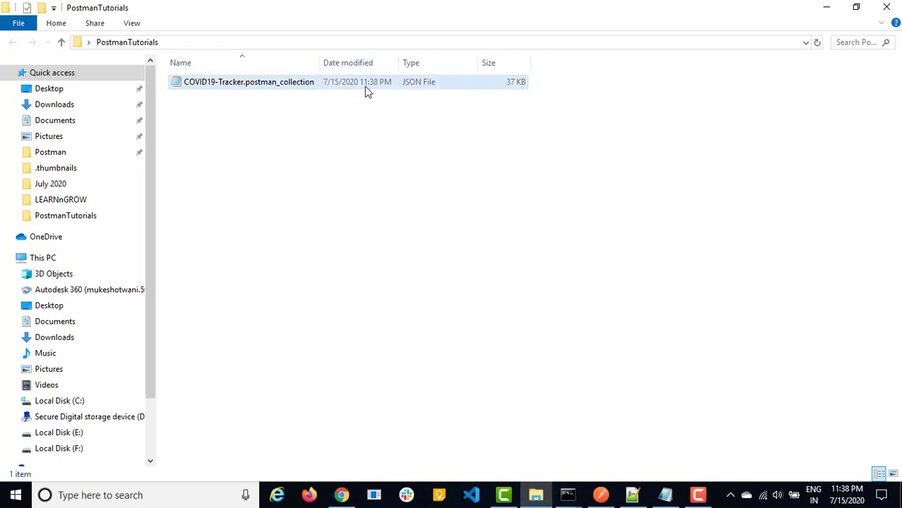
{"action": "right_click", "coordinate": [272, 82]}
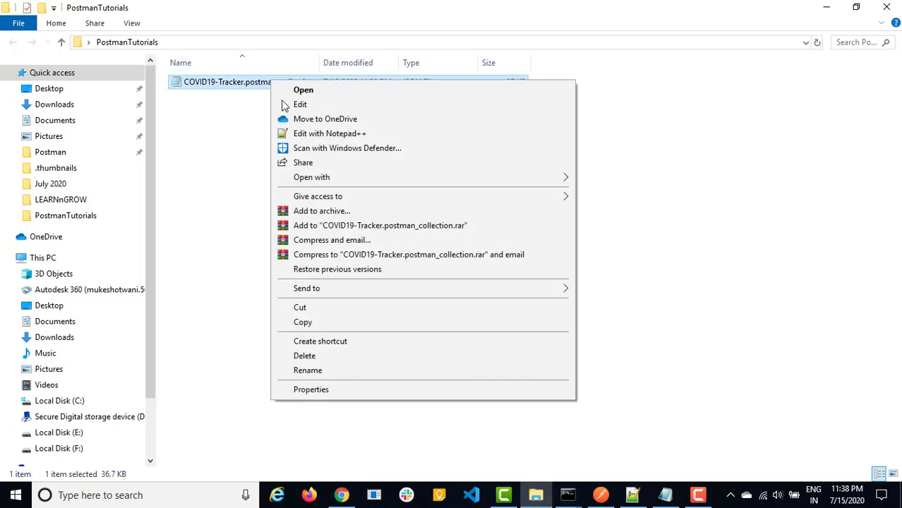
{"action": "left_click", "coordinate": [305, 132]}
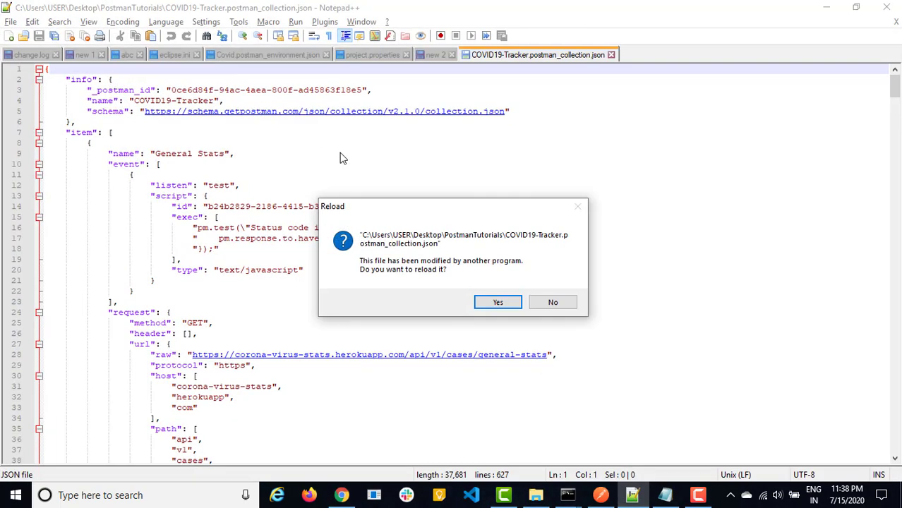
{"action": "left_click", "coordinate": [515, 304]}
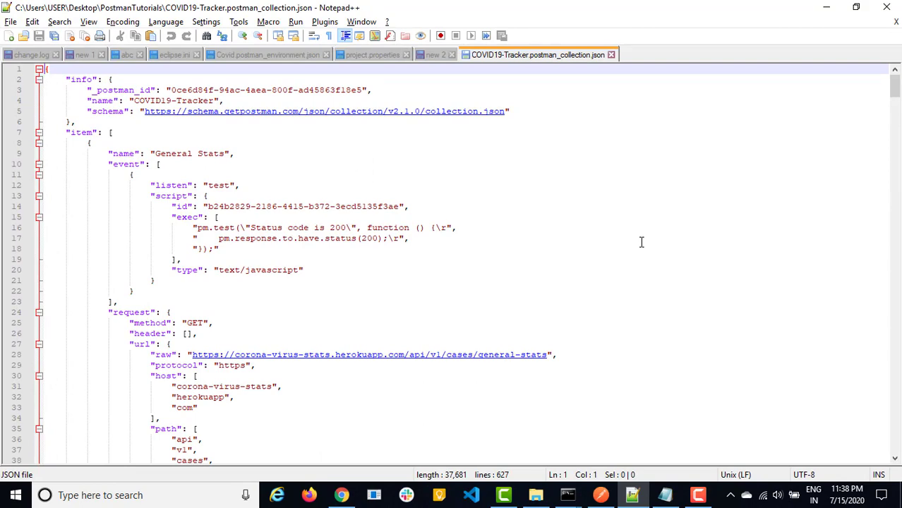
{"action": "left_click", "coordinate": [611, 54]}
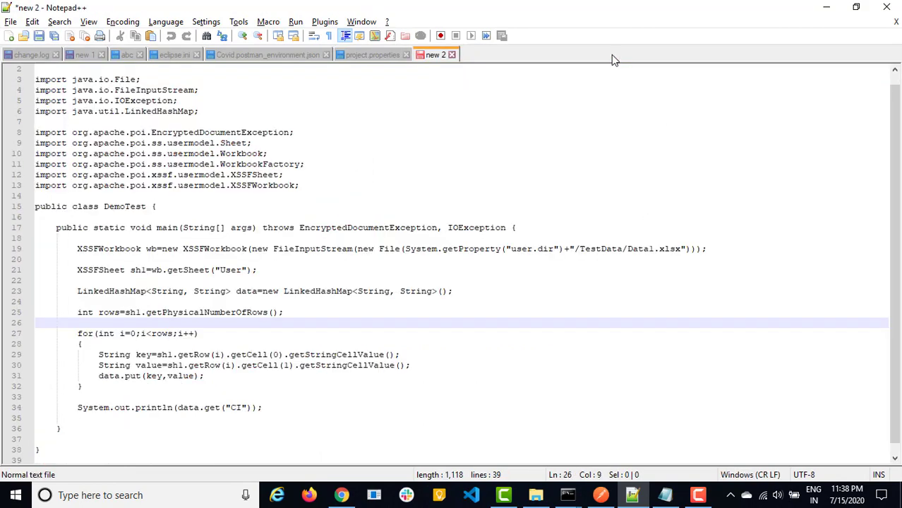
Step: Copy the full path of the COVID19-Tracker.postman_collection file from the PostmanTutorials folder in File Explorer
{"action": "key", "text": "alt+Tab"}
{"action": "key", "text": "alt+Tab"}
{"action": "key", "text": "alt+Tab"}
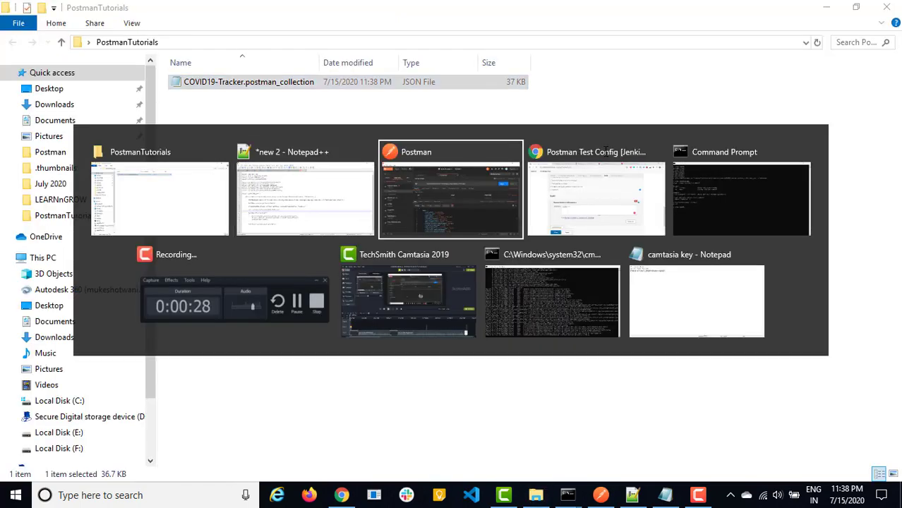
{"action": "key", "text": "alt+Tab"}
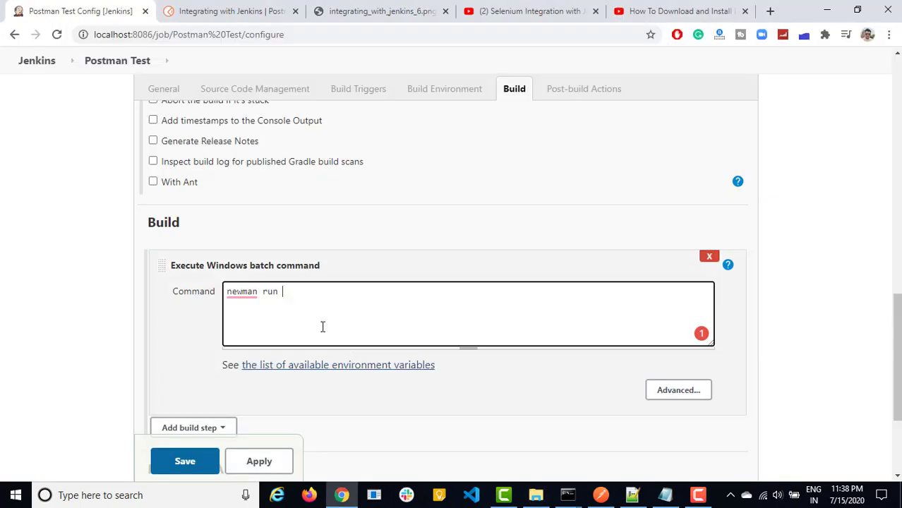
{"action": "left_click", "coordinate": [536, 495]}
{"action": "left_click_drag", "start_coordinate": [423, 5], "coordinate": [582, 99]}
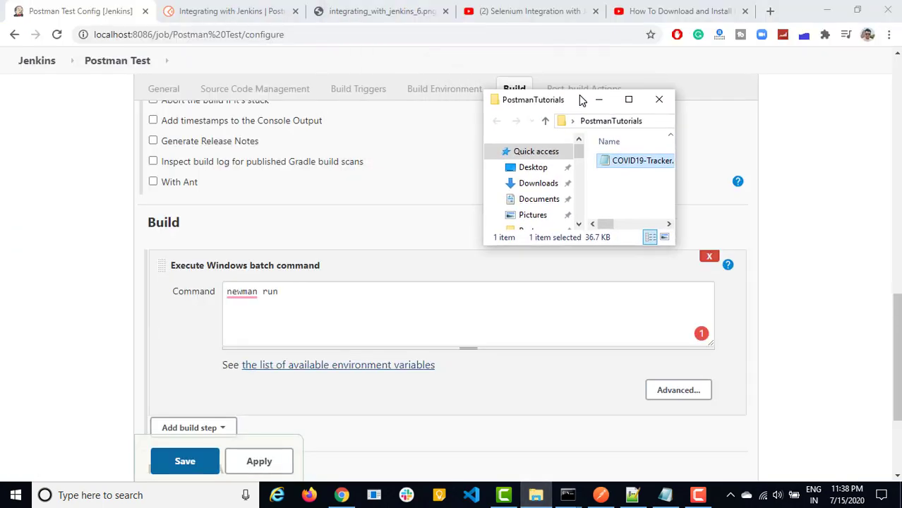
{"action": "left_click", "coordinate": [628, 99]}
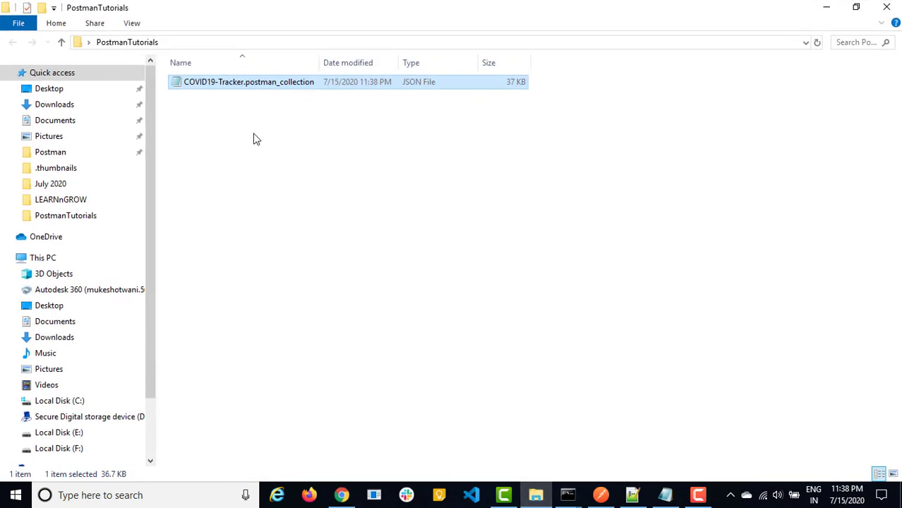
{"action": "right_click", "coordinate": [227, 83]}
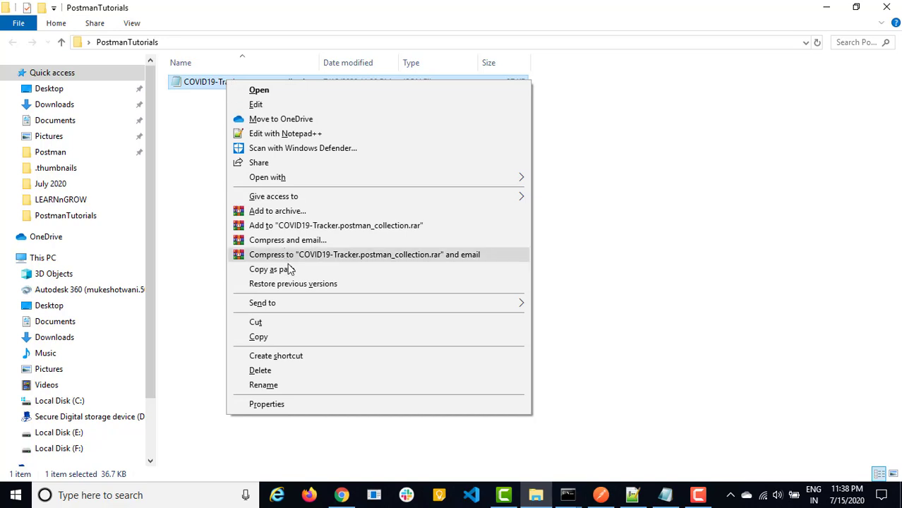
{"action": "left_click", "coordinate": [214, 322]}
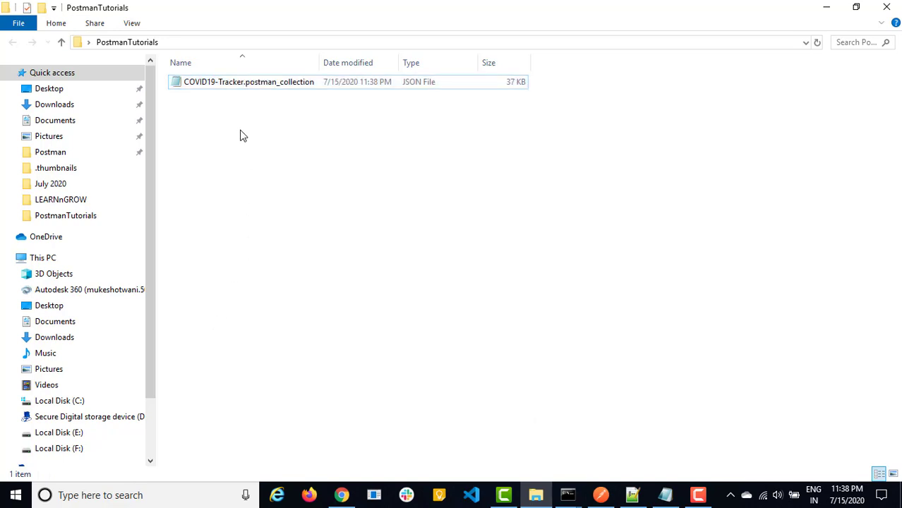
{"action": "left_click", "coordinate": [215, 89]}
{"action": "right_click", "coordinate": [217, 88]}
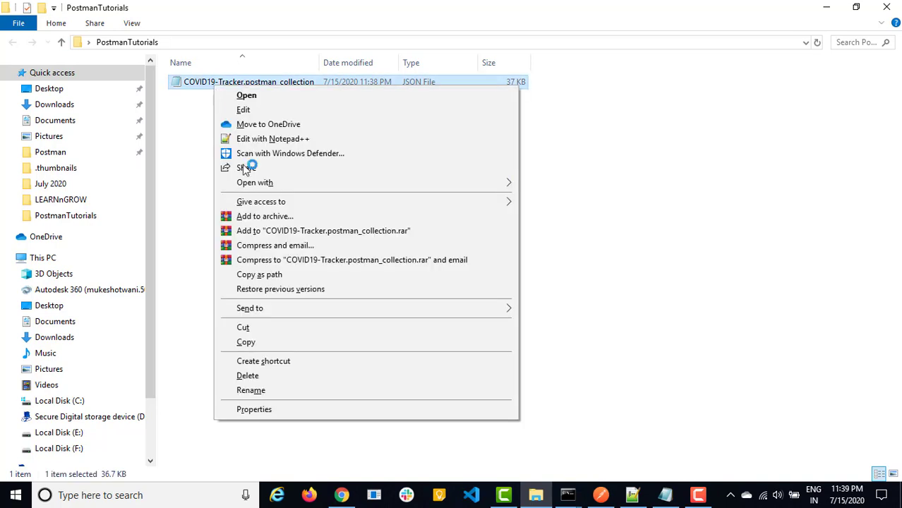
{"action": "left_click", "coordinate": [286, 274]}
Step: Switch to Jenkins, paste the copied path after "newman run" in the batch command, and remove its surrounding quotation marks
{"action": "left_click", "coordinate": [342, 495]}
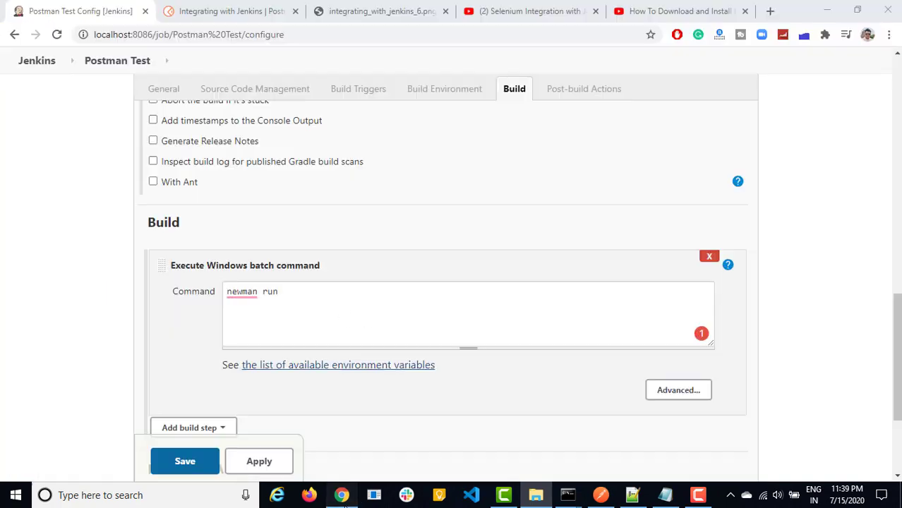
{"action": "key", "text": "ctrl+v"}
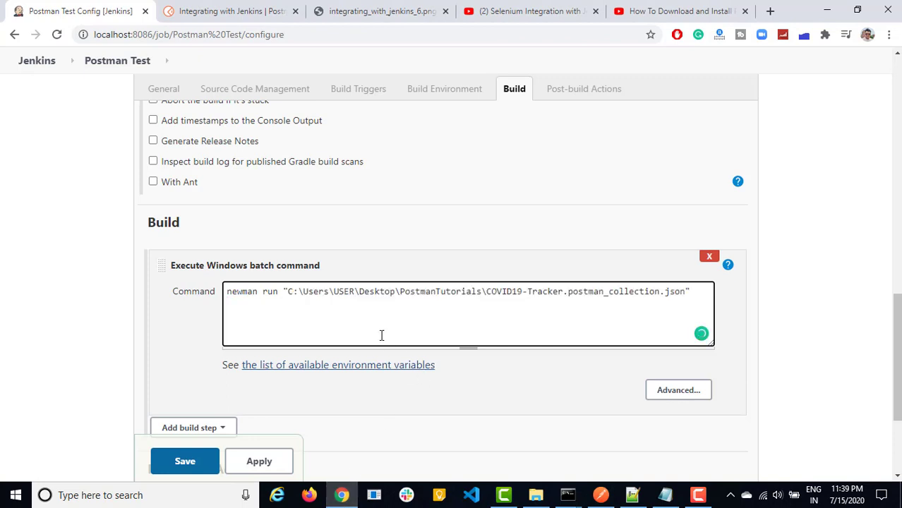
{"action": "left_click", "coordinate": [290, 291]}
{"action": "key", "text": "BackSpace"}
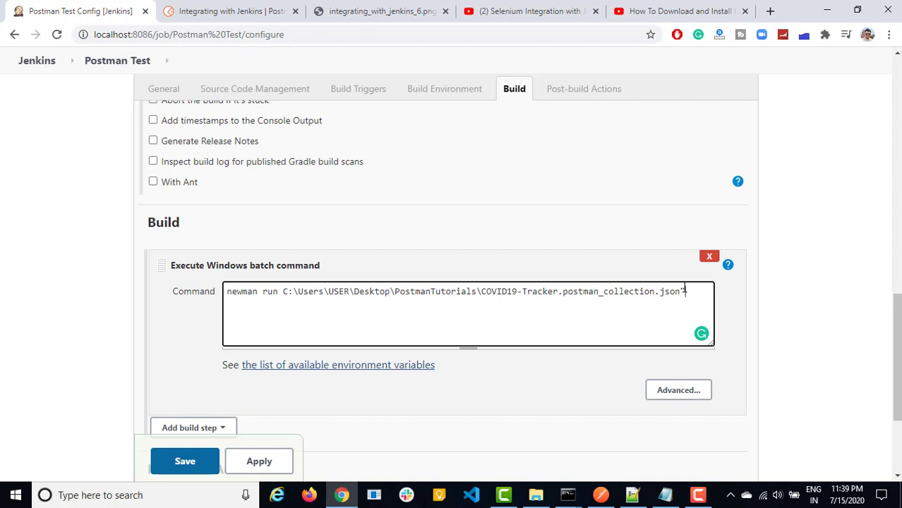
Step: Double every backslash in the collection file path of the batch command and save the job configuration
{"action": "left_click", "coordinate": [297, 292]}
{"action": "type", "text": "\\"}
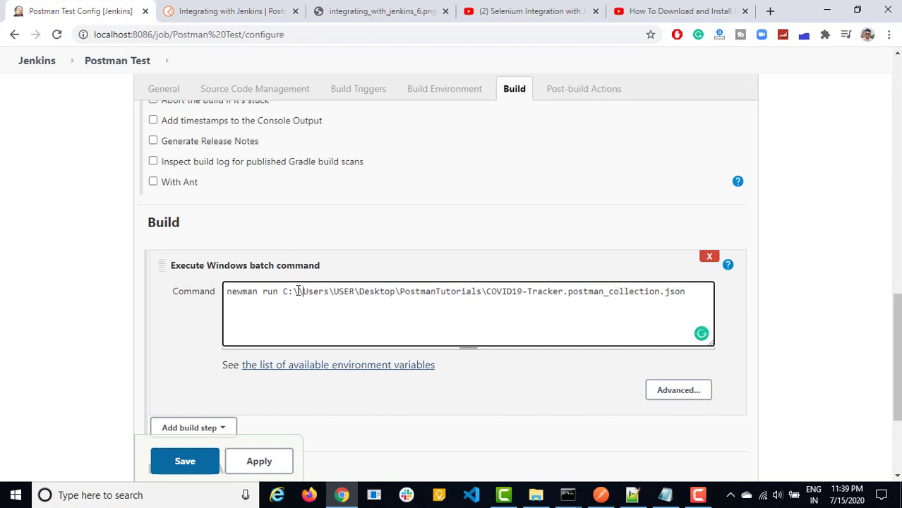
{"action": "left_click", "coordinate": [331, 291]}
{"action": "type", "text": "\\"}
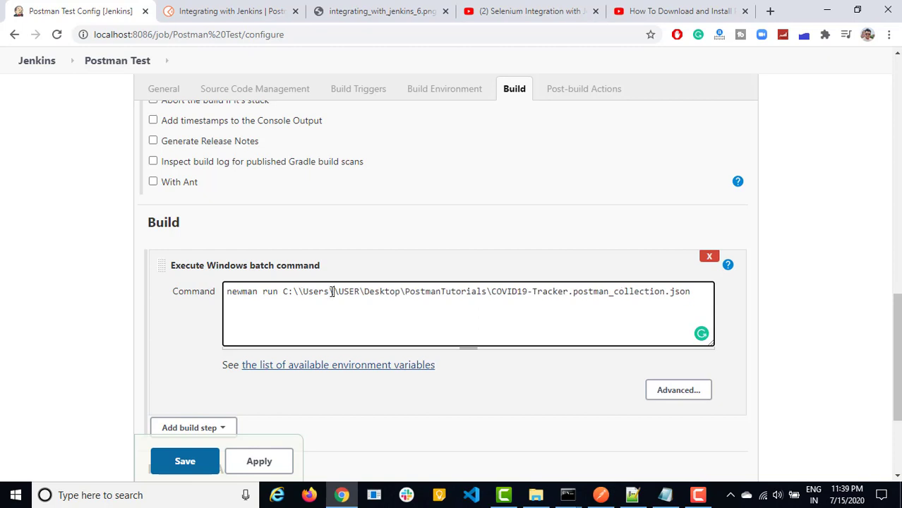
{"action": "left_click", "coordinate": [364, 291]}
{"action": "type", "text": "\\"}
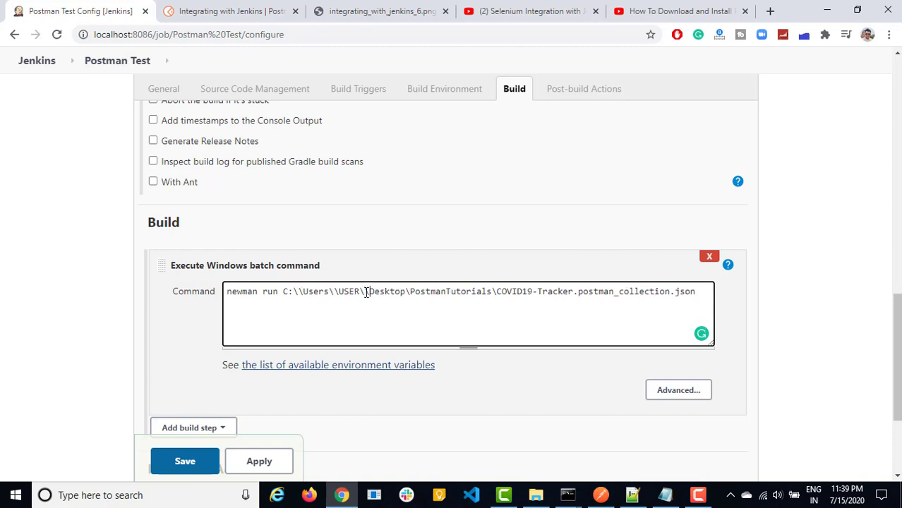
{"action": "left_click", "coordinate": [410, 291]}
{"action": "type", "text": "\\"}
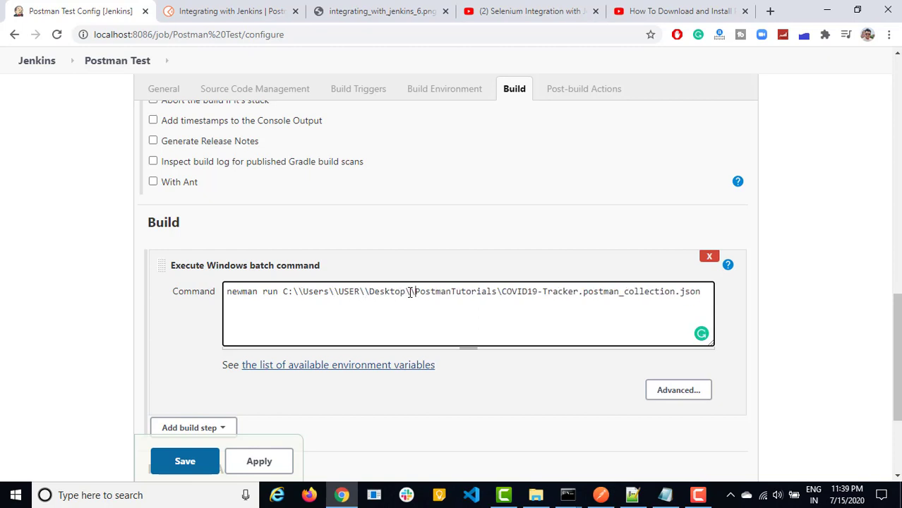
{"action": "left_click", "coordinate": [502, 292]}
{"action": "type", "text": "\\"}
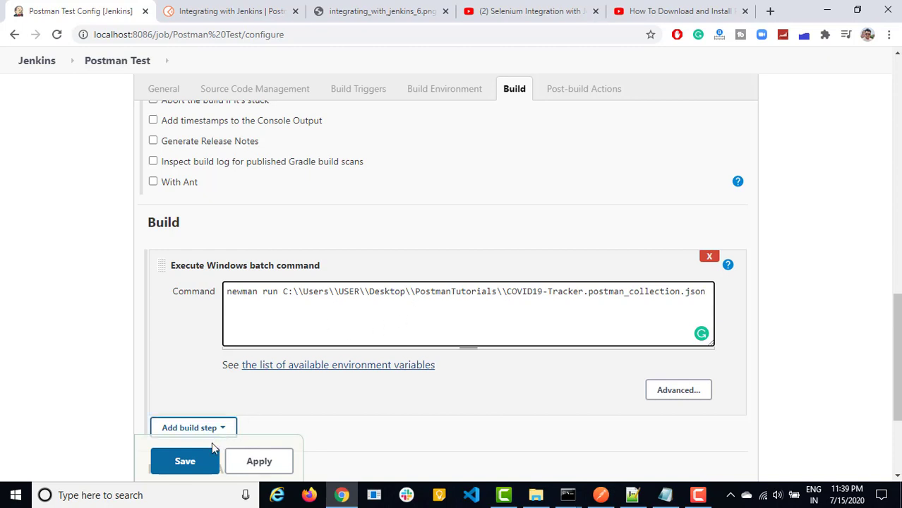
{"action": "left_click", "coordinate": [189, 463]}
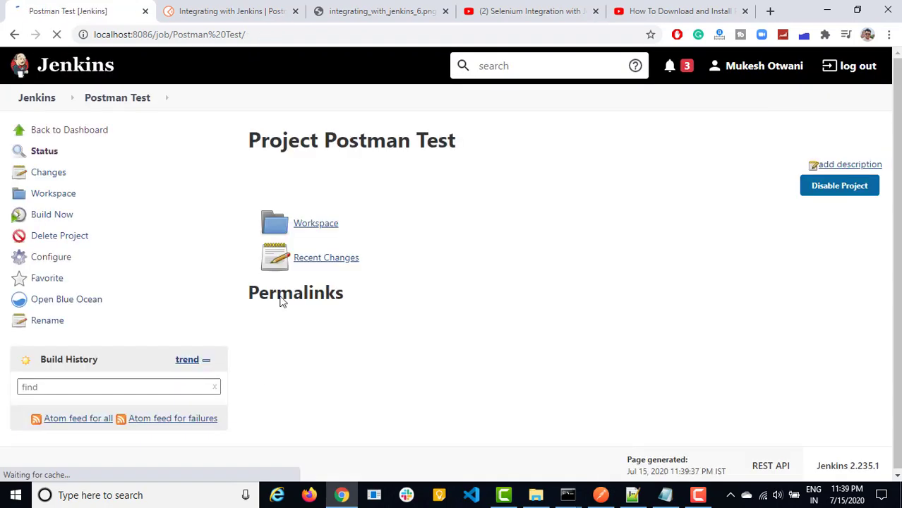
Step: Build the Postman Test job, review the console output of build #1, and return to the project page
{"action": "left_click", "coordinate": [58, 224]}
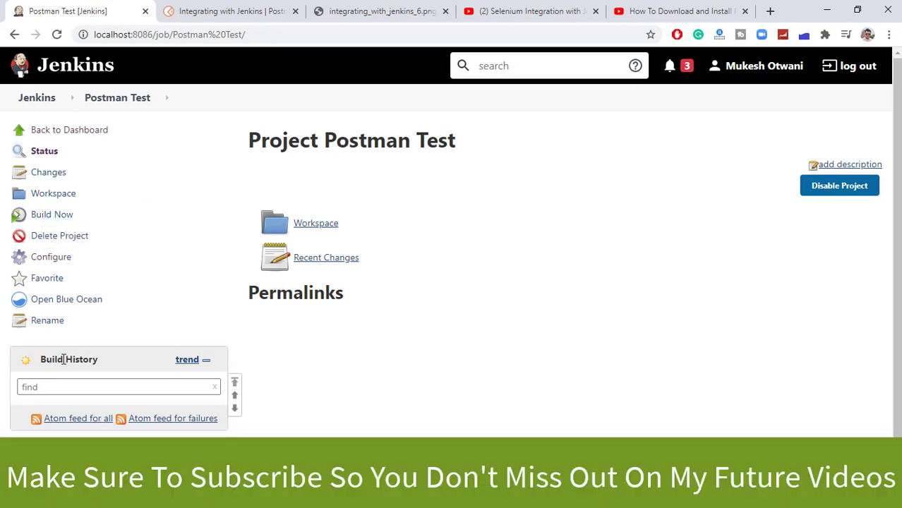
{"action": "left_click", "coordinate": [22, 415]}
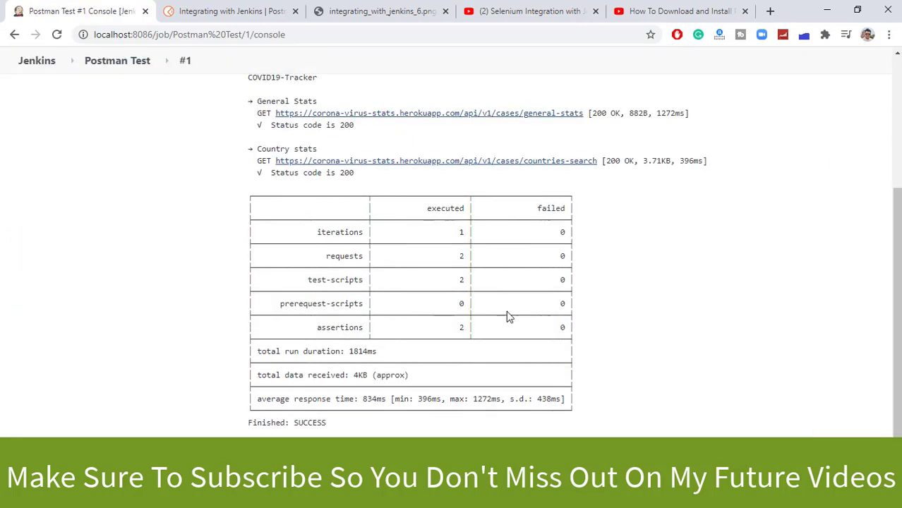
{"action": "scroll", "coordinate": [749, 359], "scroll_direction": "up", "scroll_amount": 5}
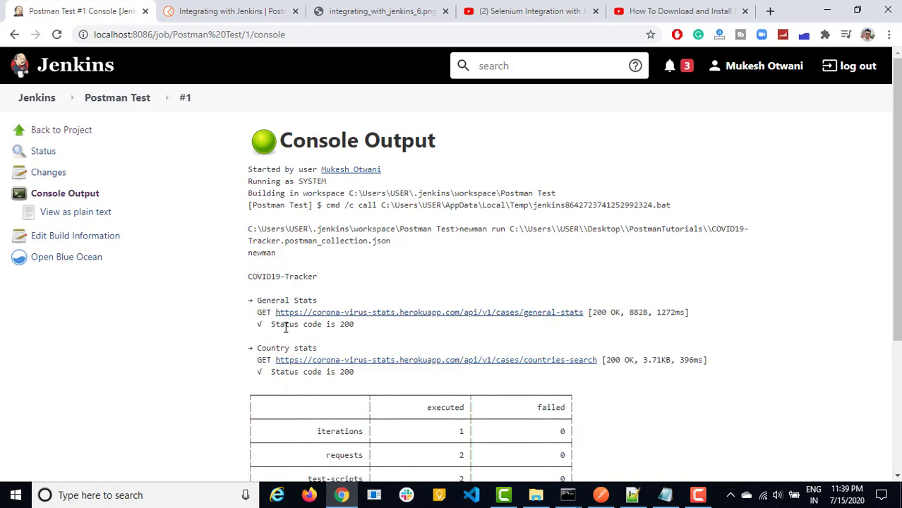
{"action": "scroll", "coordinate": [187, 348], "scroll_direction": "down", "scroll_amount": 2}
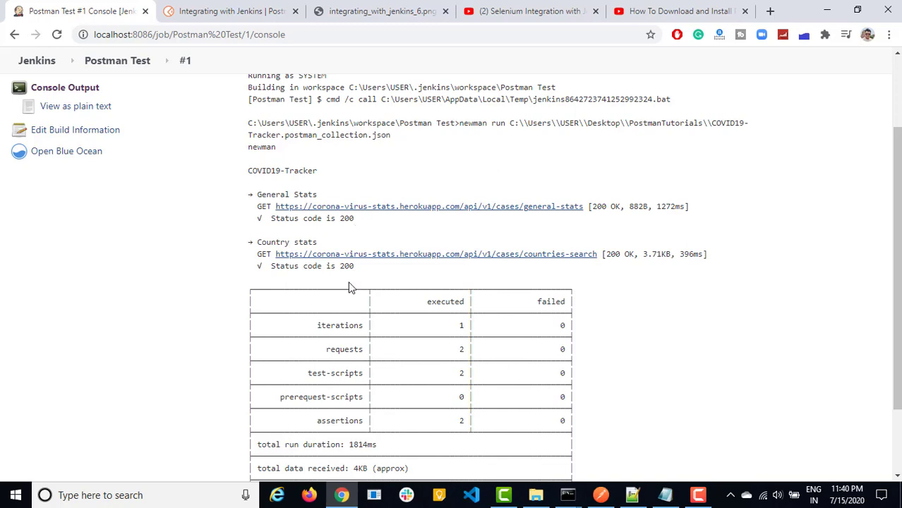
{"action": "left_click_drag", "start_coordinate": [895, 295], "coordinate": [899, 405]}
{"action": "scroll", "coordinate": [880, 256], "scroll_direction": "up", "scroll_amount": 2}
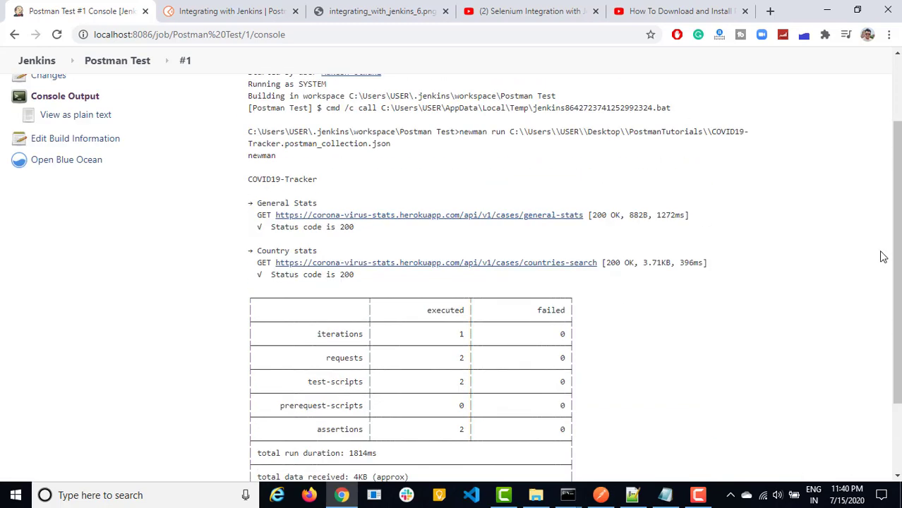
{"action": "left_click", "coordinate": [134, 60]}
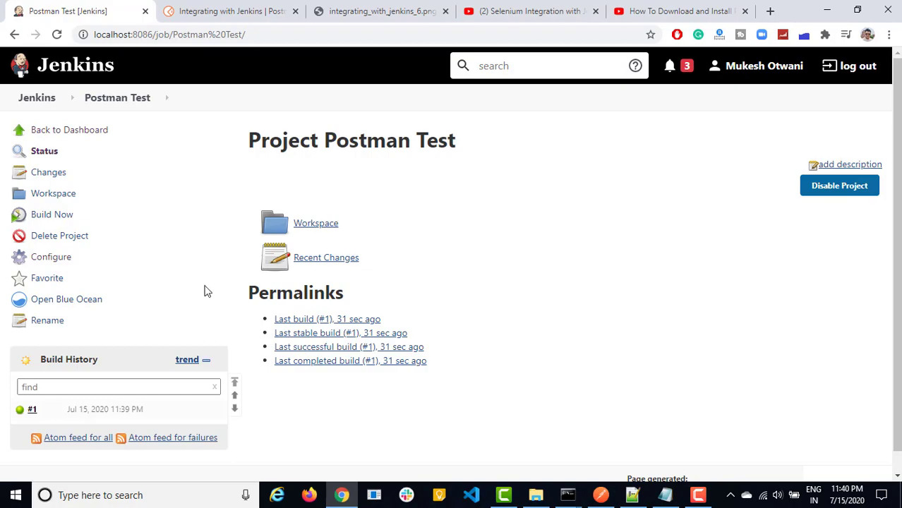
Step: Switch to Postman and copy the public link of the COVID19-Tracker collection from its sharing options
{"action": "left_click", "coordinate": [604, 500]}
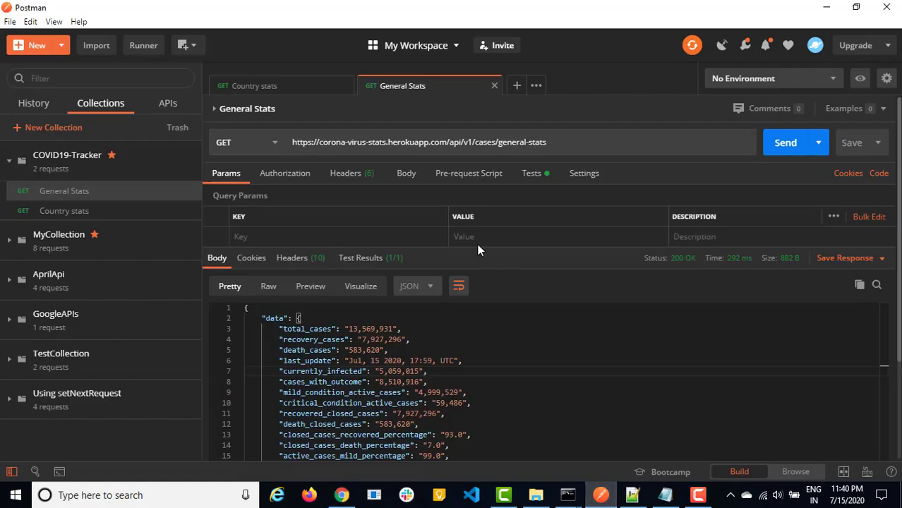
{"action": "left_click", "coordinate": [189, 171]}
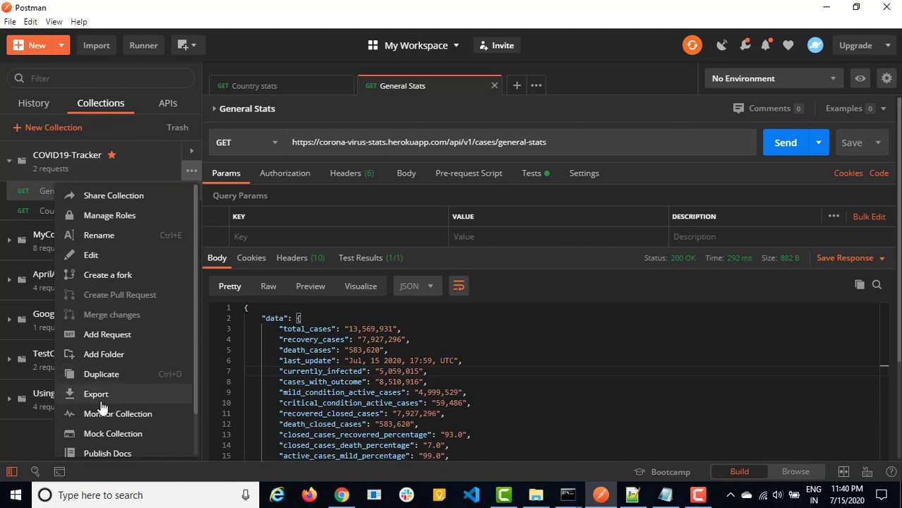
{"action": "left_click", "coordinate": [106, 198]}
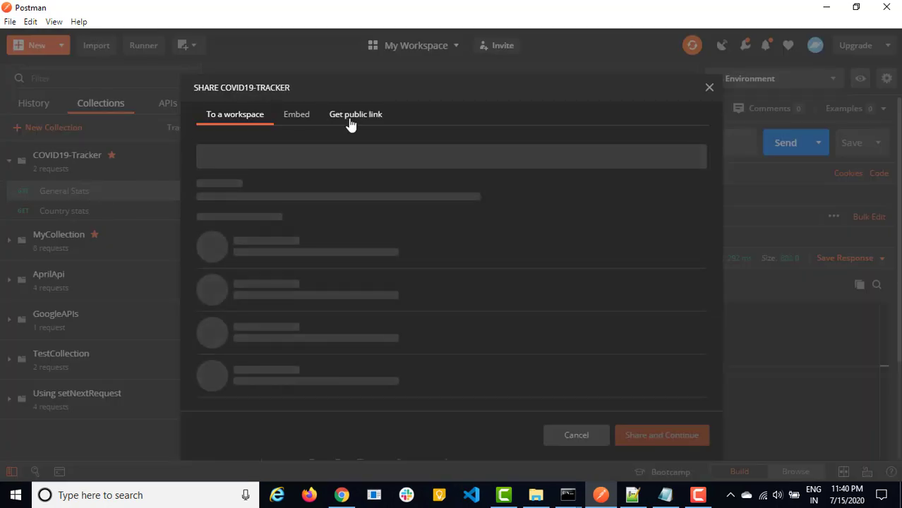
{"action": "left_click", "coordinate": [351, 122]}
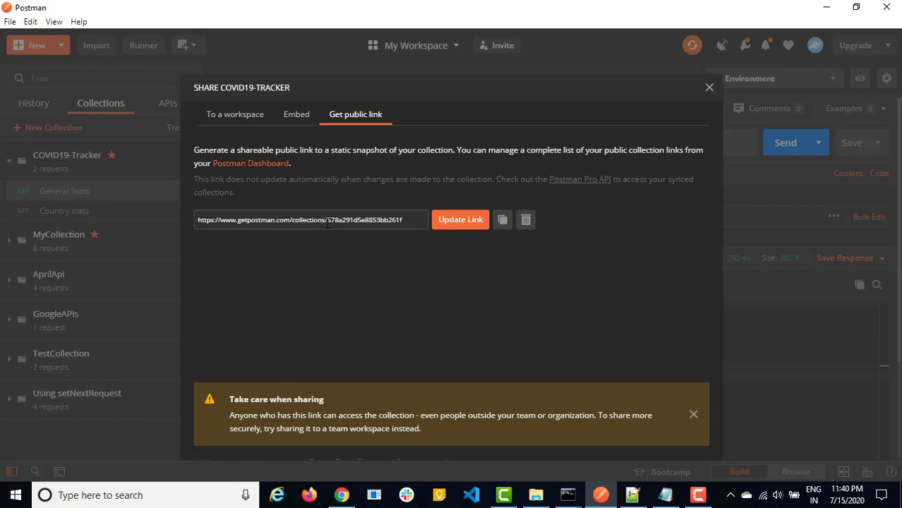
{"action": "left_click", "coordinate": [503, 219]}
Step: Switch back to Jenkins and reopen the Postman Test project from the dashboard
{"action": "key", "text": "alt+Tab"}
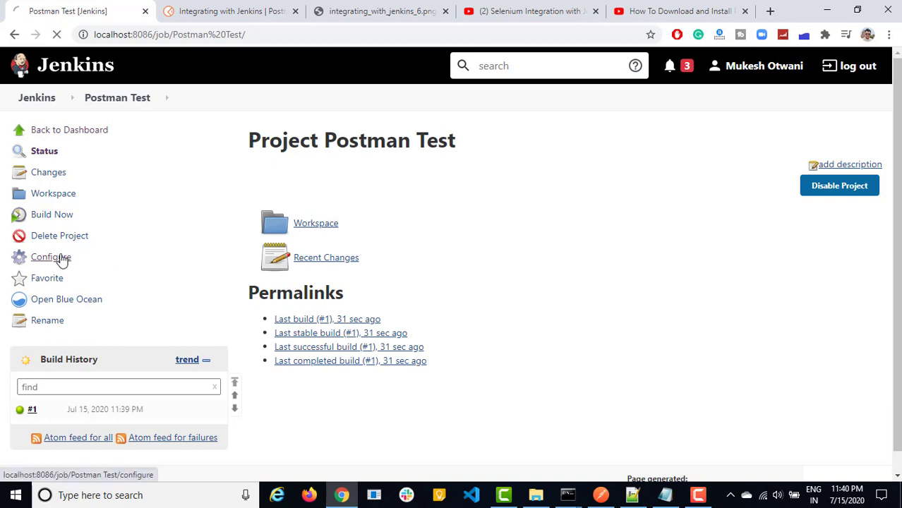
{"action": "left_click", "coordinate": [61, 258]}
{"action": "left_click", "coordinate": [47, 105]}
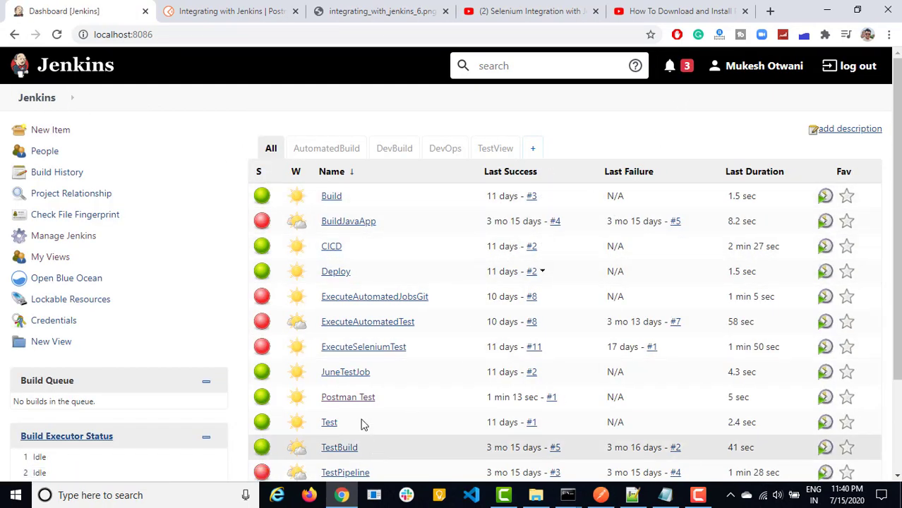
{"action": "left_click", "coordinate": [353, 398]}
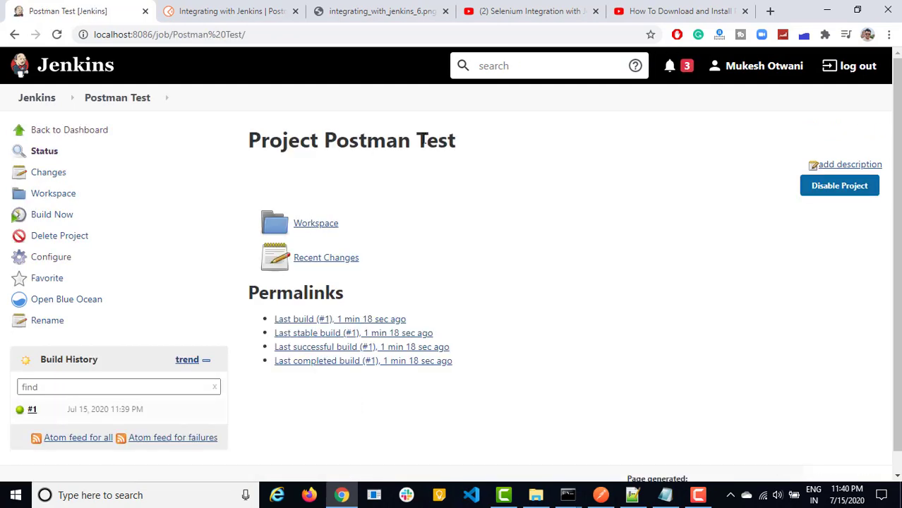
Step: Create a new freestyle project named "Postman Test 2", reusing the existing project's name with a 2 appended
{"action": "left_click_drag", "start_coordinate": [456, 147], "coordinate": [324, 145]}
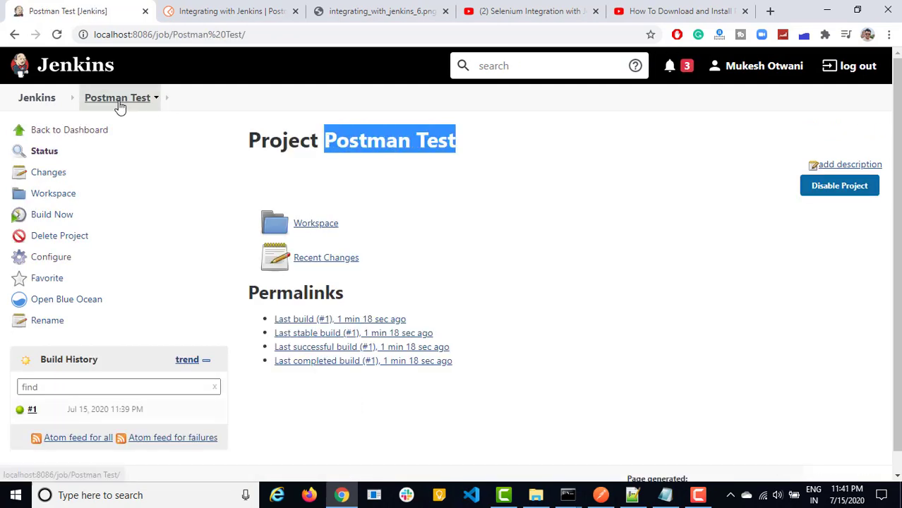
{"action": "left_click", "coordinate": [49, 99]}
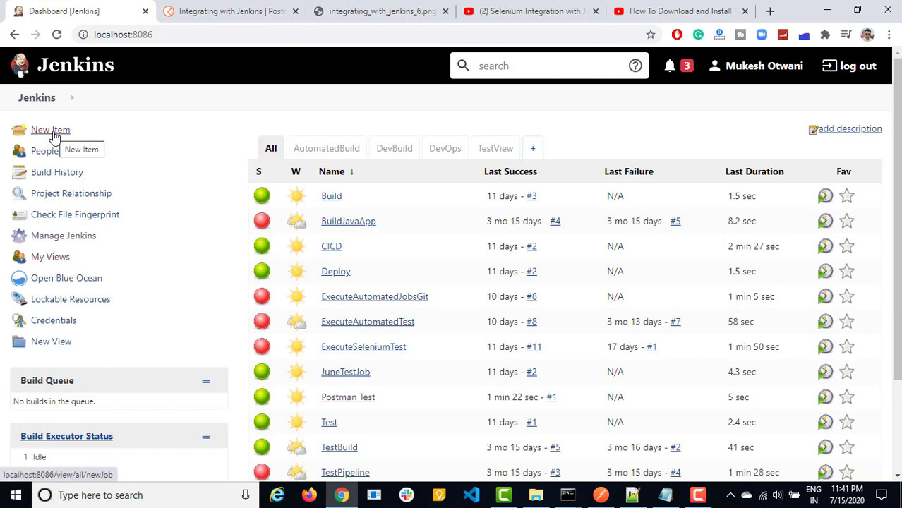
{"action": "left_click", "coordinate": [54, 134]}
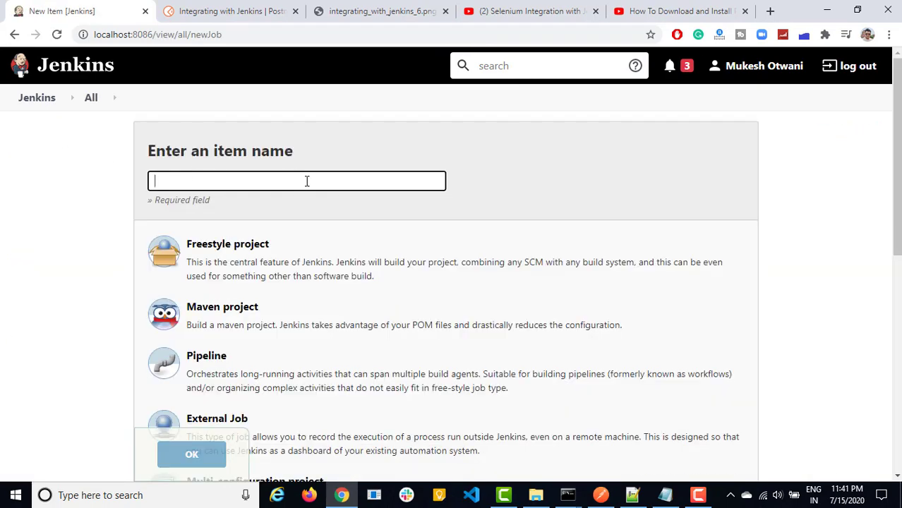
{"action": "key", "text": "ctrl+v"}
{"action": "type", "text": "2"}
{"action": "left_click", "coordinate": [322, 258]}
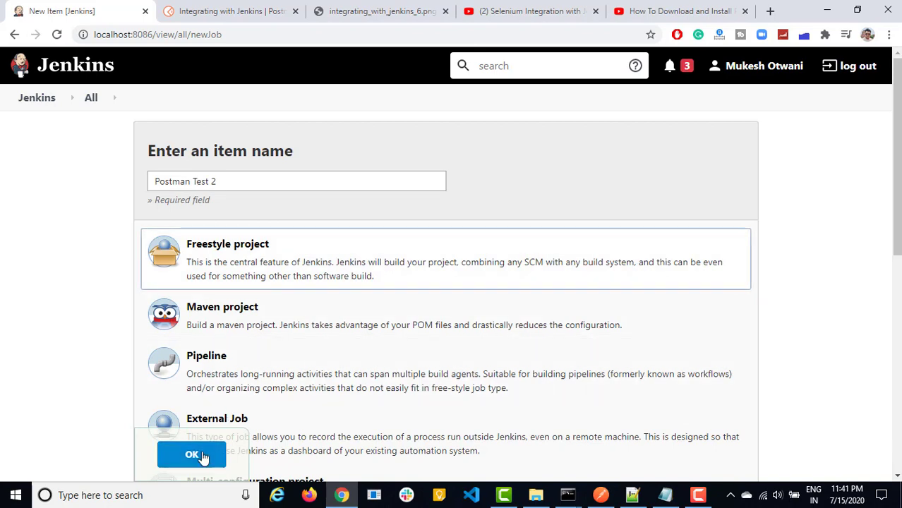
{"action": "left_click", "coordinate": [201, 456]}
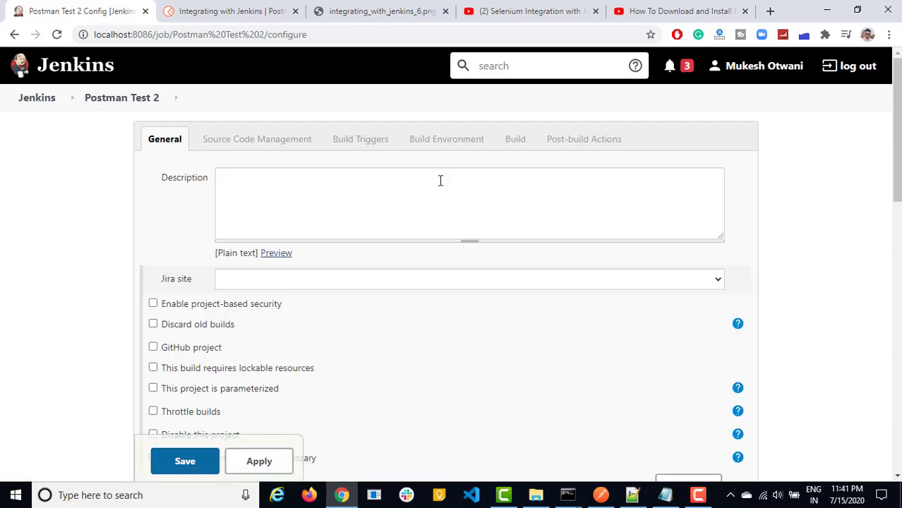
Step: Add an Execute Windows batch command build step to the Postman Test 2 configuration
{"action": "left_click", "coordinate": [511, 146]}
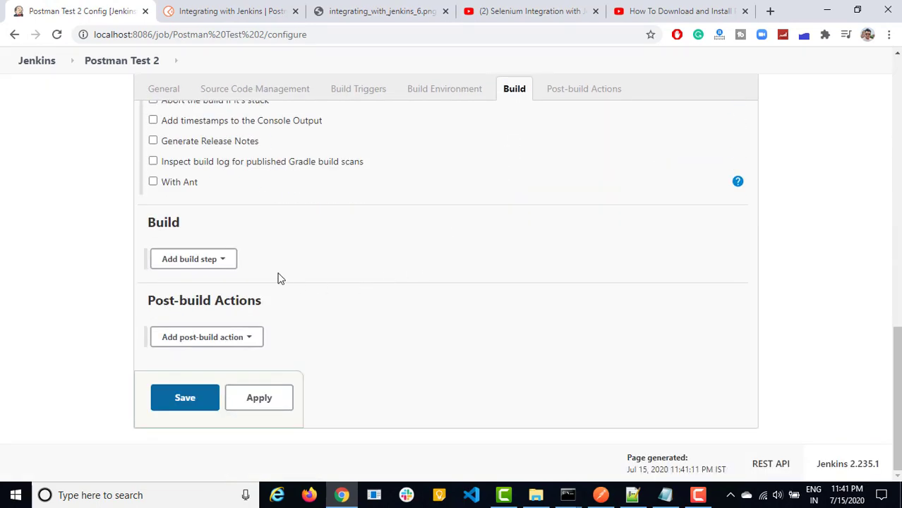
{"action": "left_click", "coordinate": [215, 260]}
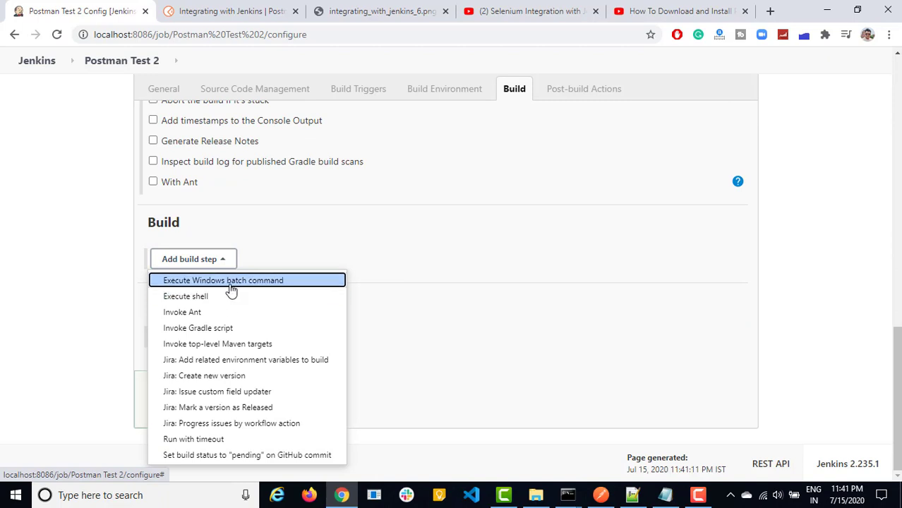
{"action": "left_click", "coordinate": [231, 286]}
{"action": "left_click", "coordinate": [334, 307]}
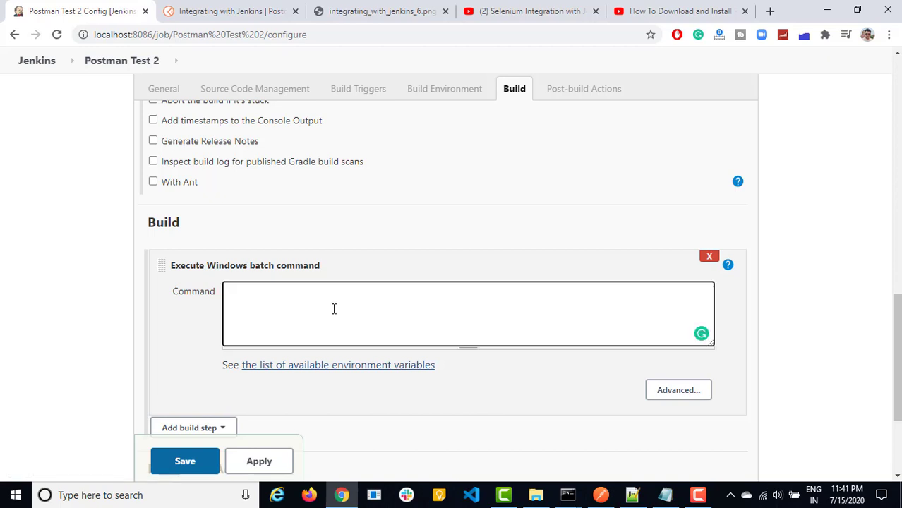
Step: Set the batch command to "newman run" followed by the COVID19-Tracker public link copied from Postman, and save the job
{"action": "type", "text": "newman run Postman Test"}
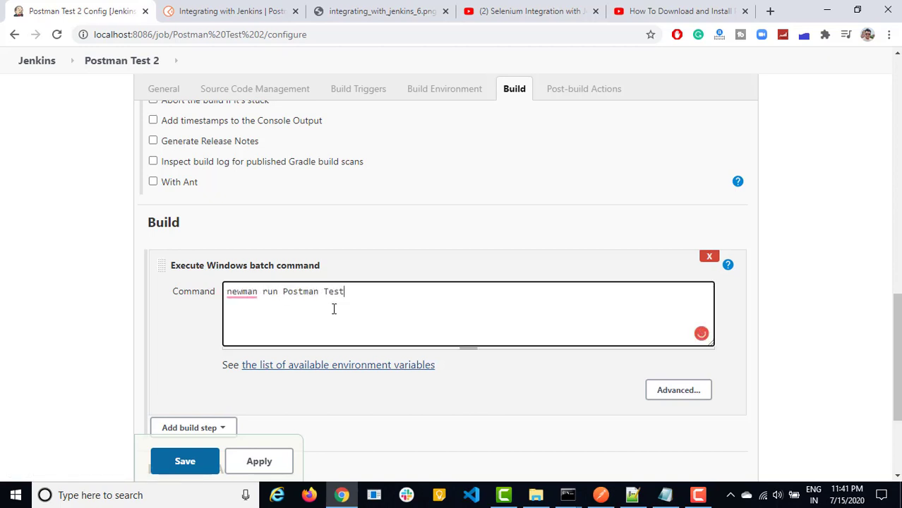
{"action": "key", "text": "BackSpace"}
{"action": "key", "text": "BackSpace"}
{"action": "key", "text": "BackSpace"}
{"action": "key", "text": "BackSpace"}
{"action": "key", "text": "BackSpace"}
{"action": "key", "text": "alt+Tab"}
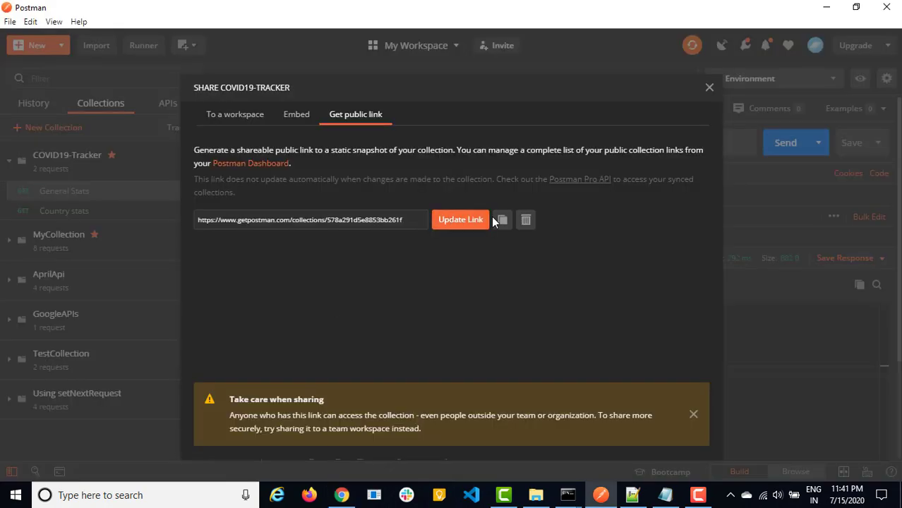
{"action": "left_click", "coordinate": [500, 221]}
{"action": "key", "text": "alt+Tab"}
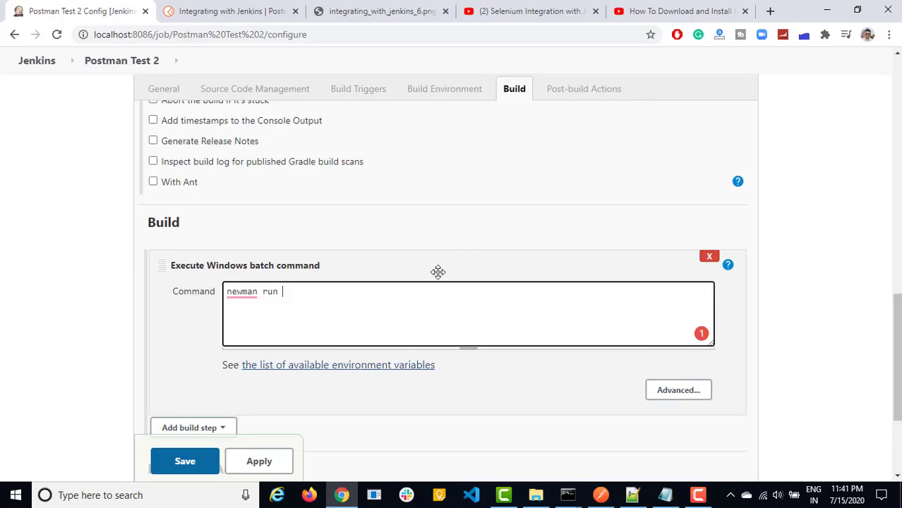
{"action": "key", "text": "ctrl+v"}
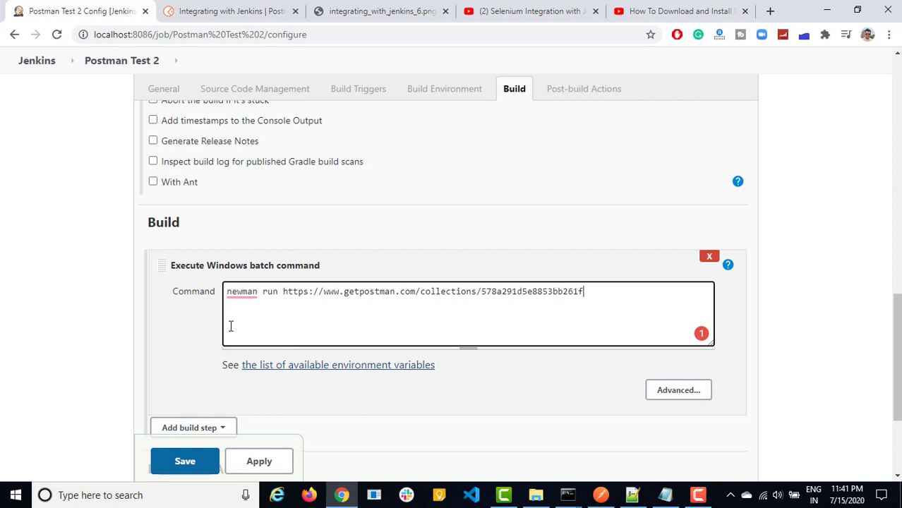
{"action": "left_click", "coordinate": [190, 466]}
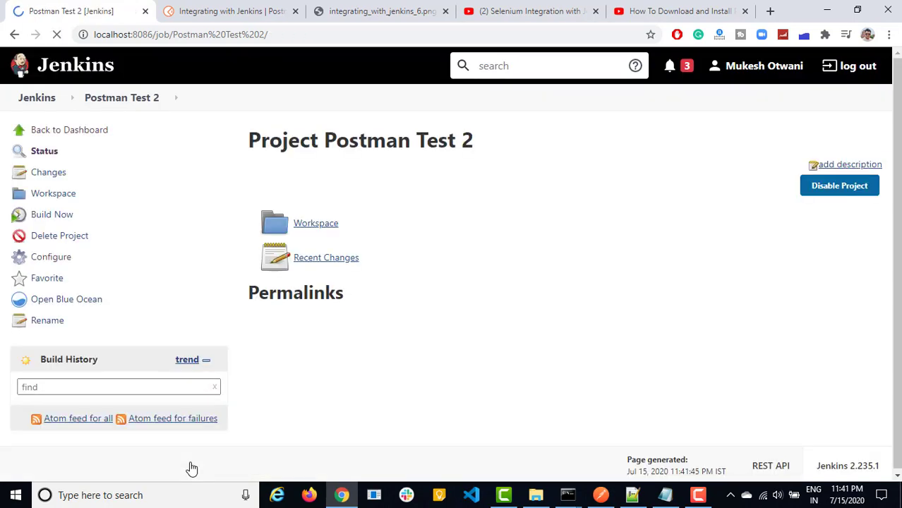
Step: Build the Postman Test 2 job, review the console output of build #1, and return to the project page
{"action": "left_click", "coordinate": [60, 217]}
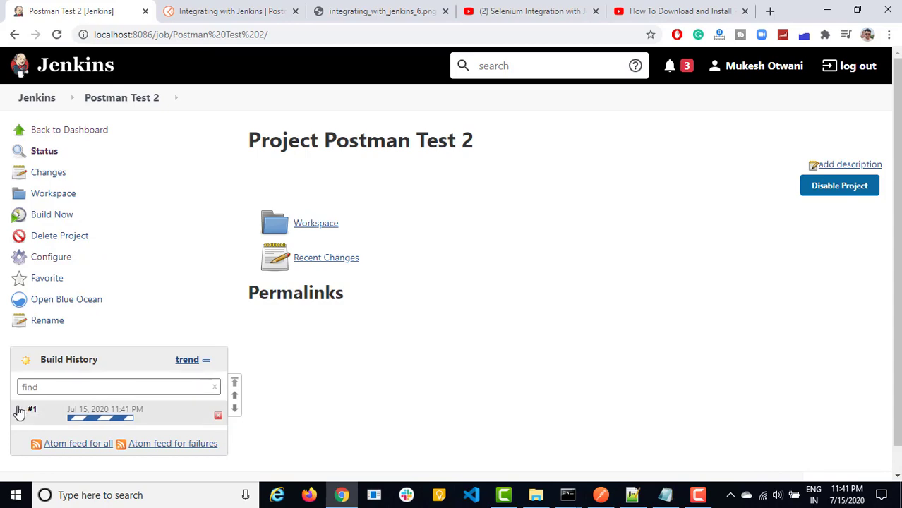
{"action": "left_click", "coordinate": [20, 411]}
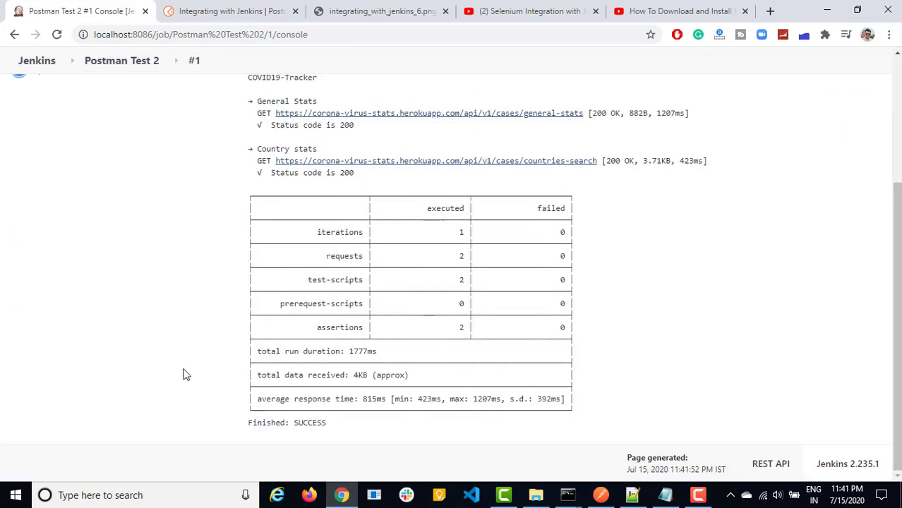
{"action": "scroll", "coordinate": [182, 372], "scroll_direction": "up", "scroll_amount": 3}
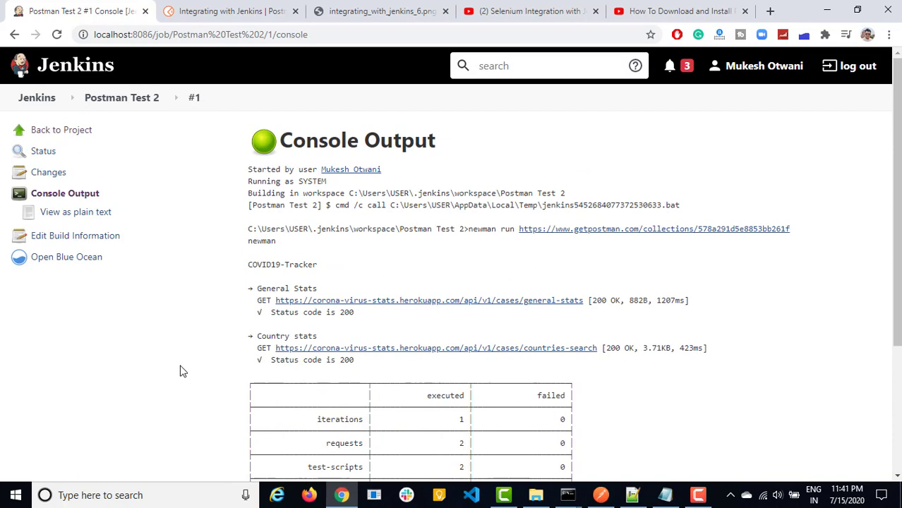
{"action": "double_click", "coordinate": [476, 231]}
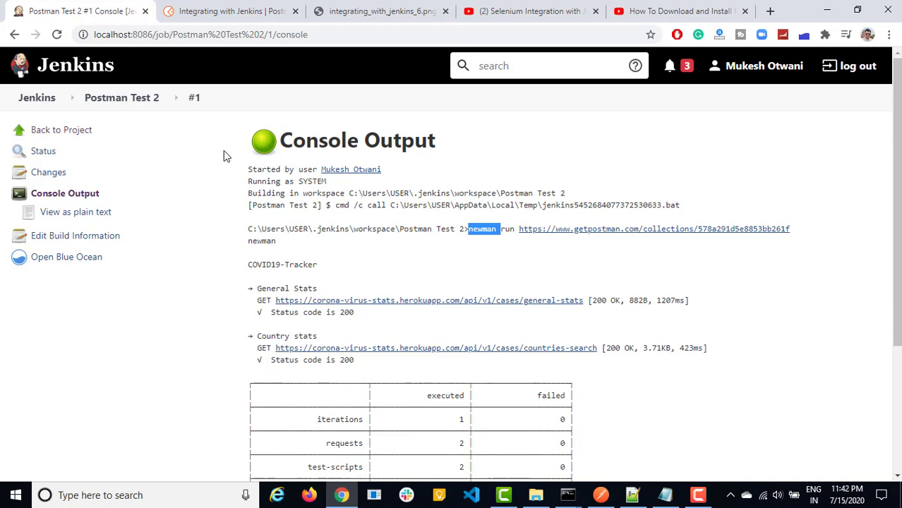
{"action": "left_click", "coordinate": [121, 102]}
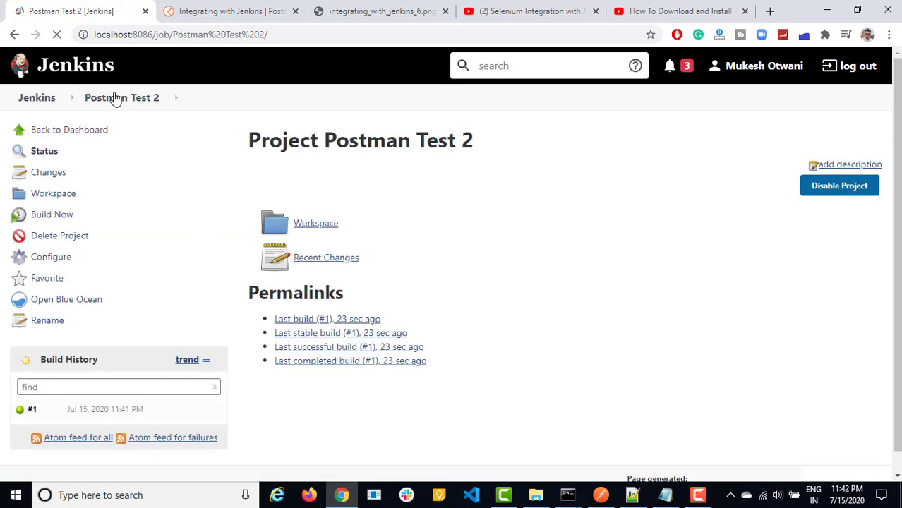
Step: Create a new List View named "APITest" from the Jenkins dashboard
{"action": "left_click", "coordinate": [45, 96]}
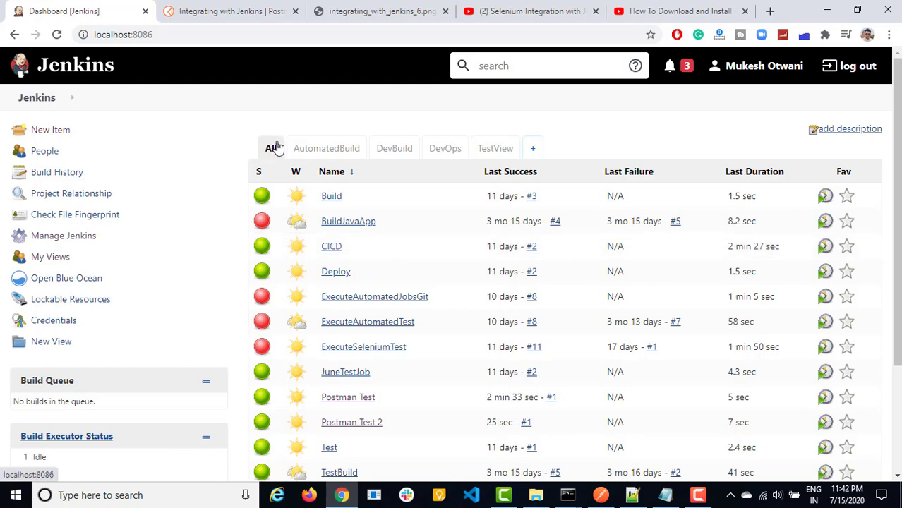
{"action": "left_click", "coordinate": [535, 151]}
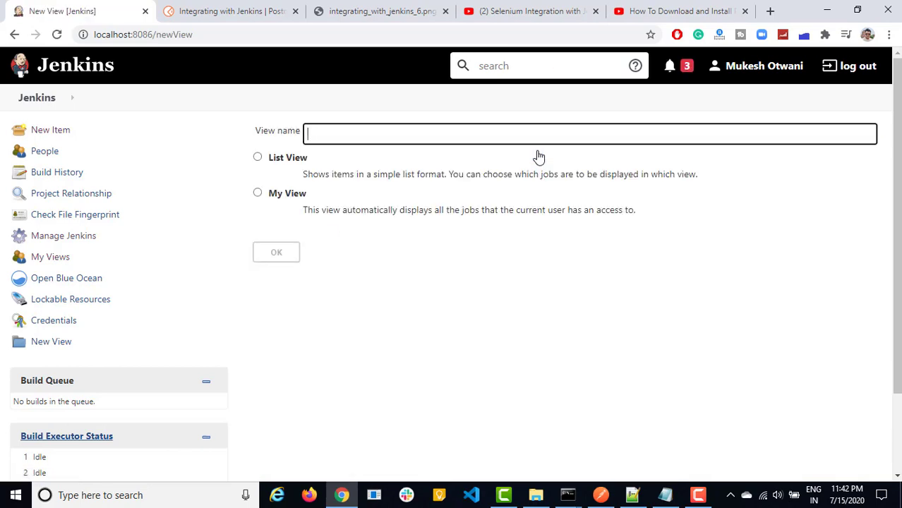
{"action": "type", "text": "APITest"}
{"action": "left_click", "coordinate": [288, 163]}
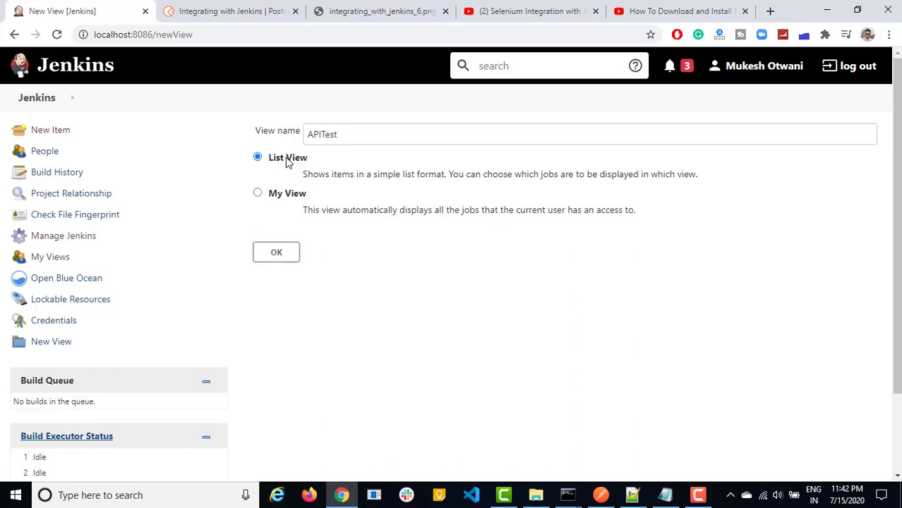
{"action": "left_click", "coordinate": [281, 256]}
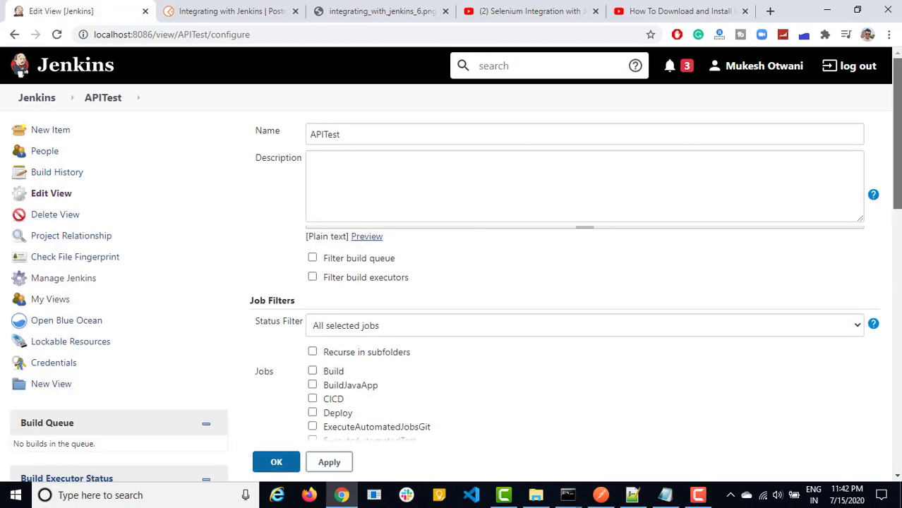
Step: Include the Postman Test and Postman Test 2 jobs in the APITest view and save it
{"action": "scroll", "coordinate": [452, 269], "scroll_direction": "down", "scroll_amount": 2}
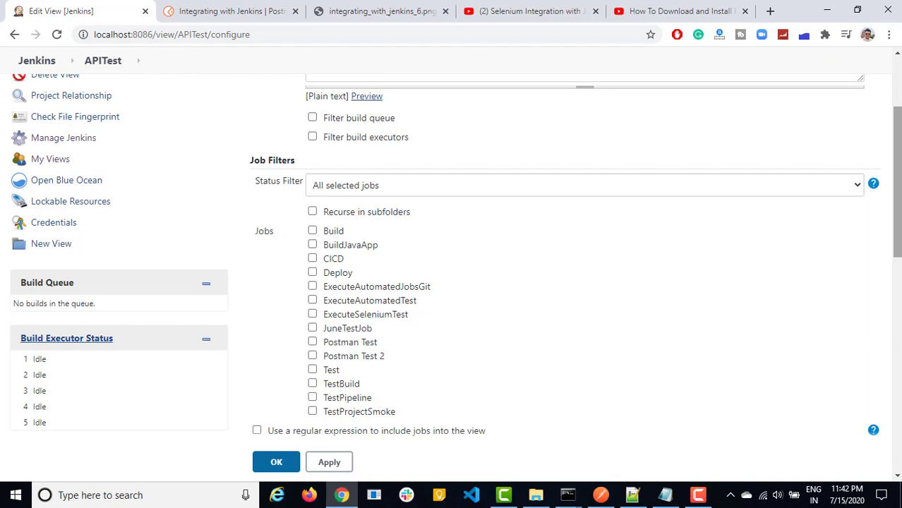
{"action": "left_click", "coordinate": [362, 344]}
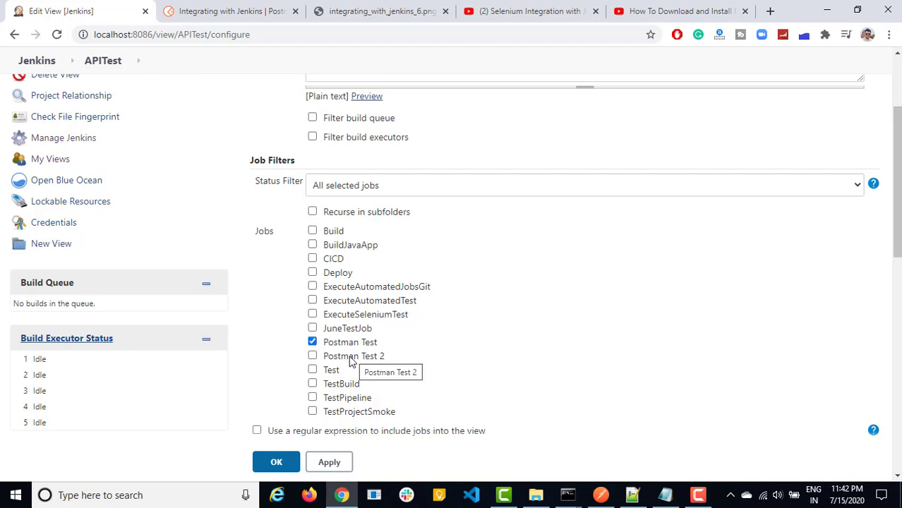
{"action": "left_click", "coordinate": [348, 360]}
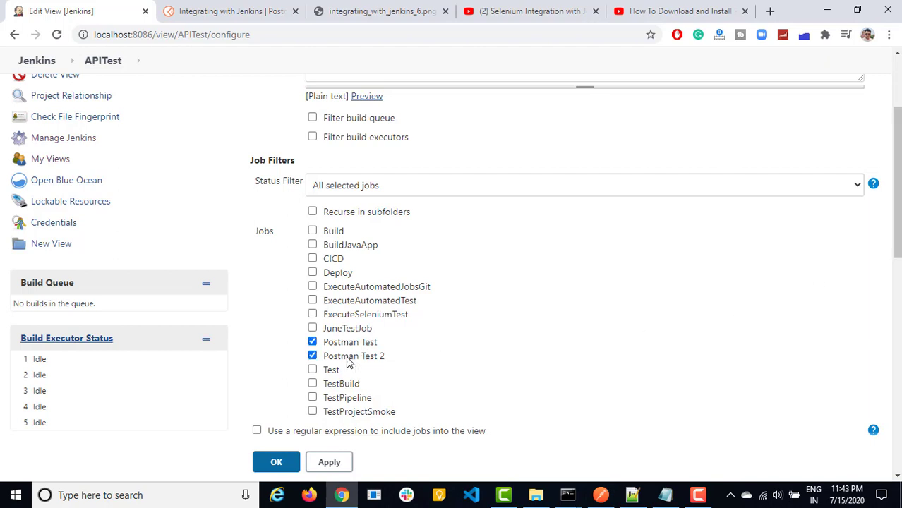
{"action": "left_click", "coordinate": [277, 465]}
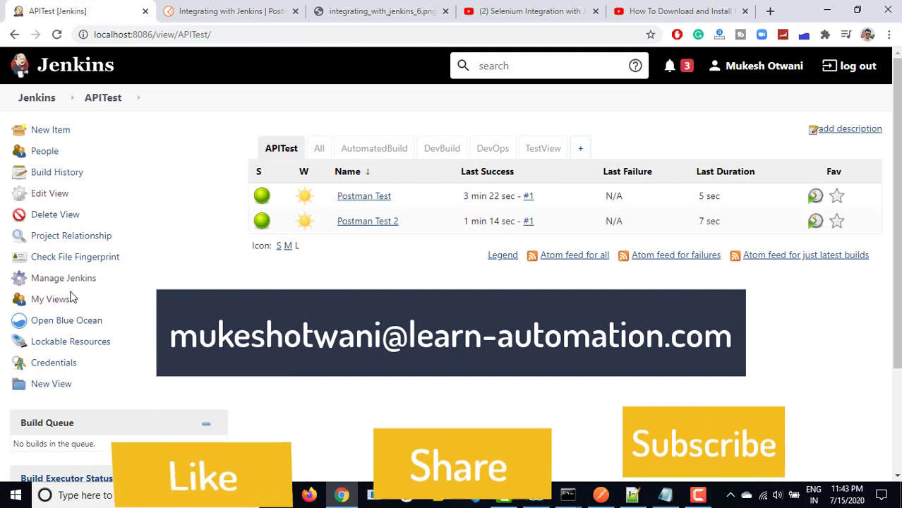
Step: Edit the APITest view to remove the Weather and Favorite columns, and save the changes
{"action": "left_click", "coordinate": [41, 195]}
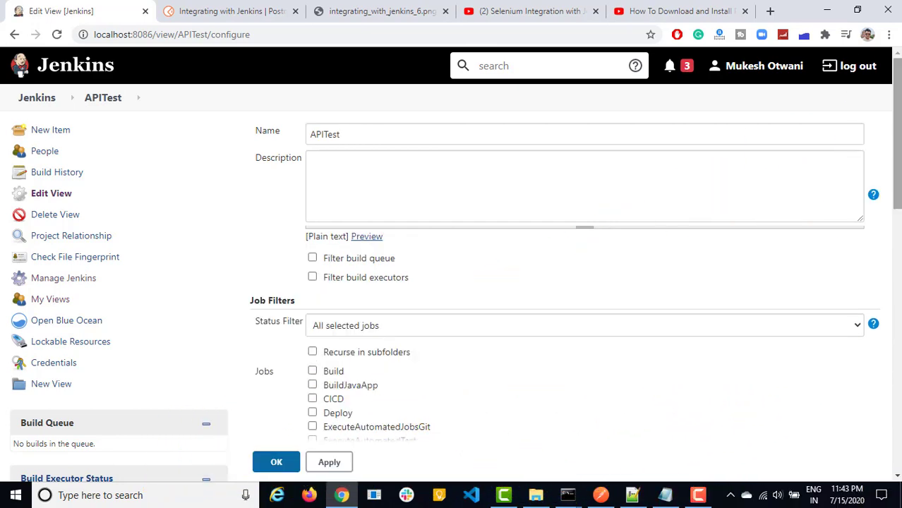
{"action": "left_click_drag", "start_coordinate": [898, 142], "coordinate": [898, 317]}
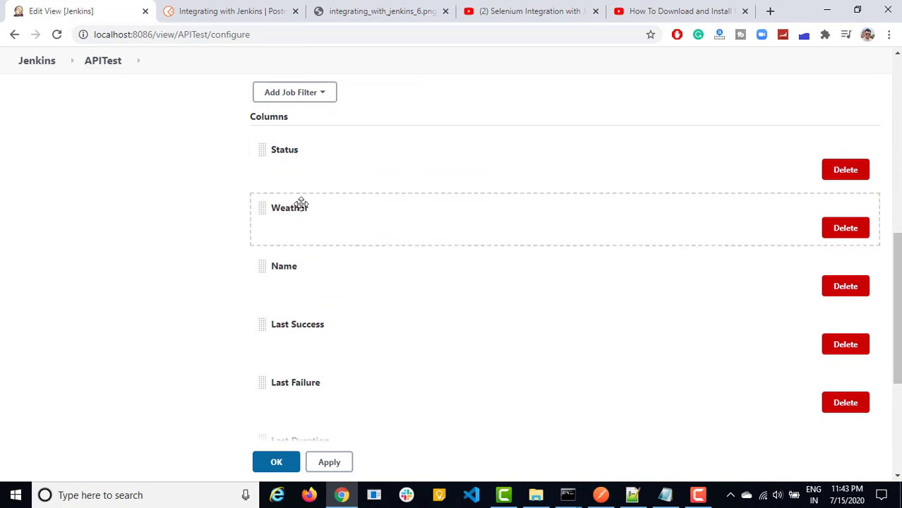
{"action": "scroll", "coordinate": [436, 407], "scroll_direction": "down", "scroll_amount": 2}
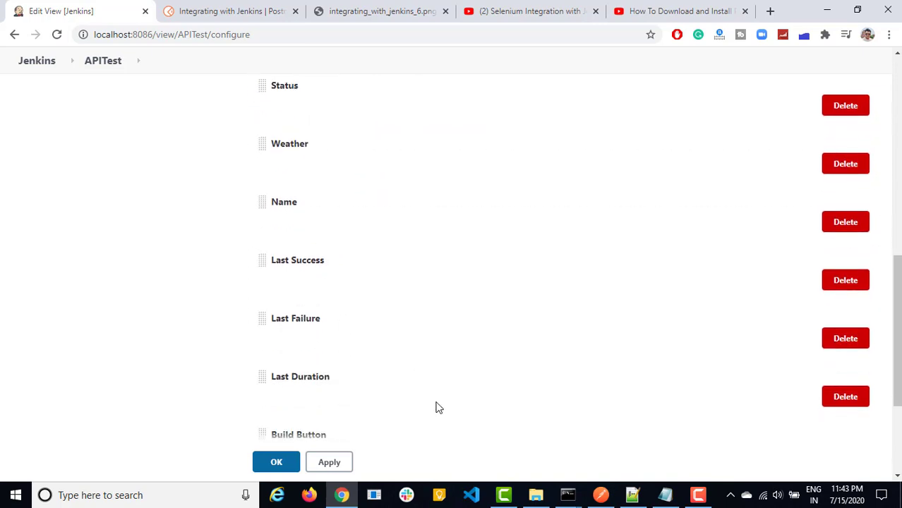
{"action": "scroll", "coordinate": [435, 407], "scroll_direction": "down", "scroll_amount": 1}
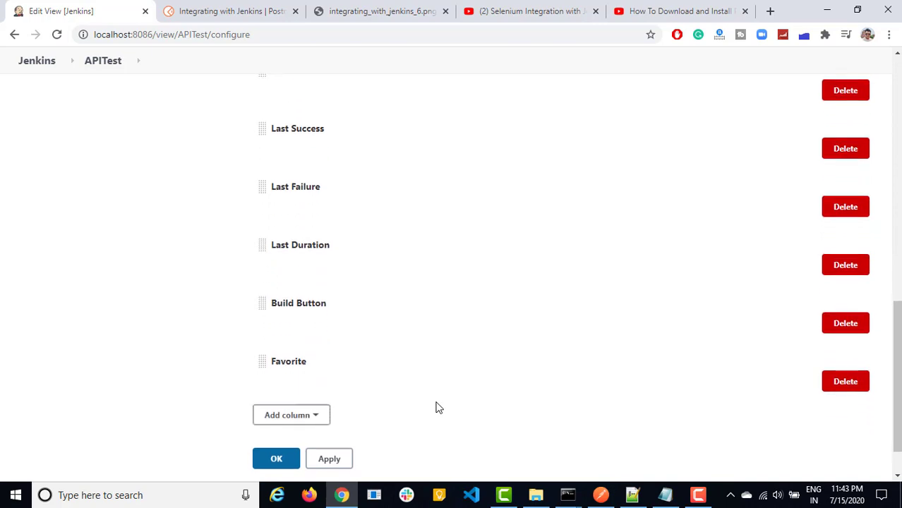
{"action": "scroll", "coordinate": [713, 405], "scroll_direction": "up", "scroll_amount": 3}
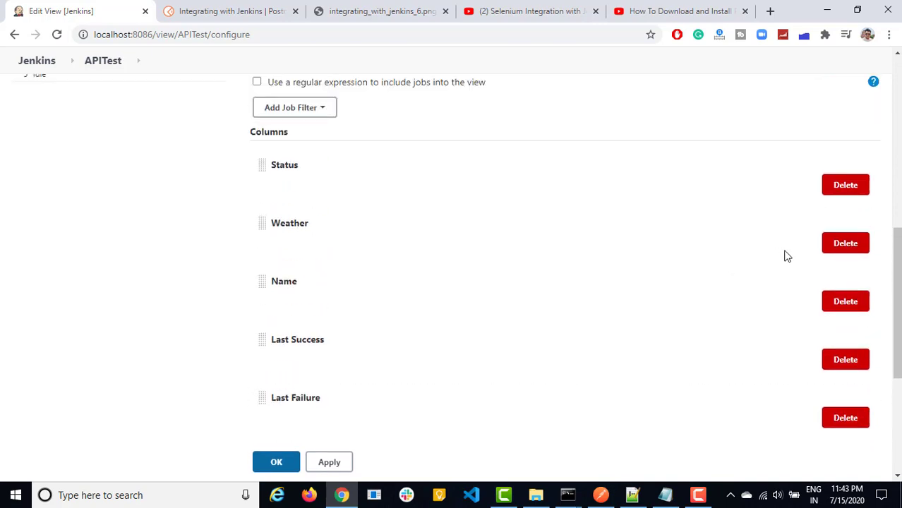
{"action": "left_click", "coordinate": [846, 244]}
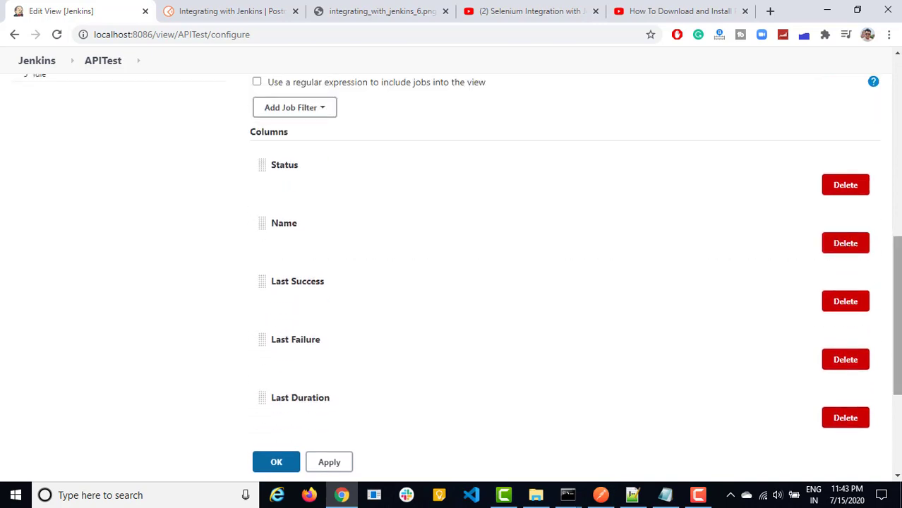
{"action": "left_click_drag", "start_coordinate": [899, 300], "coordinate": [899, 377]}
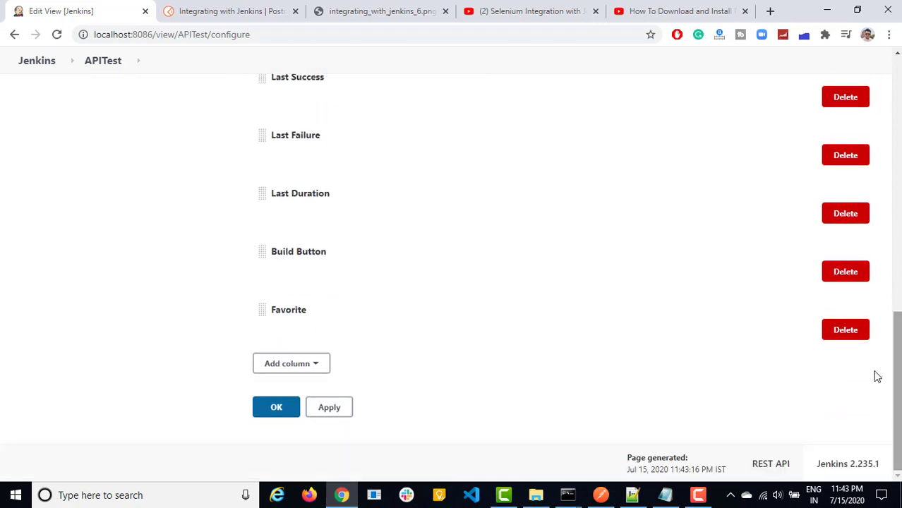
{"action": "left_click", "coordinate": [841, 338]}
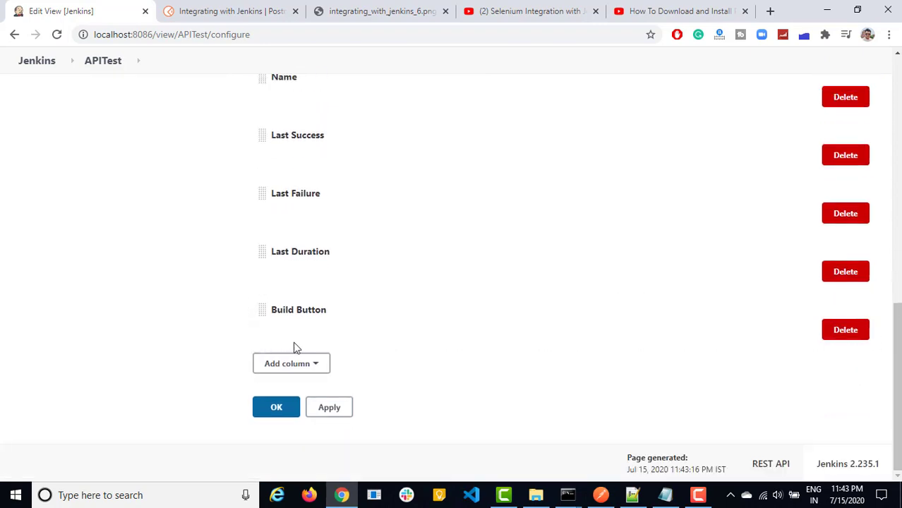
{"action": "left_click", "coordinate": [280, 417]}
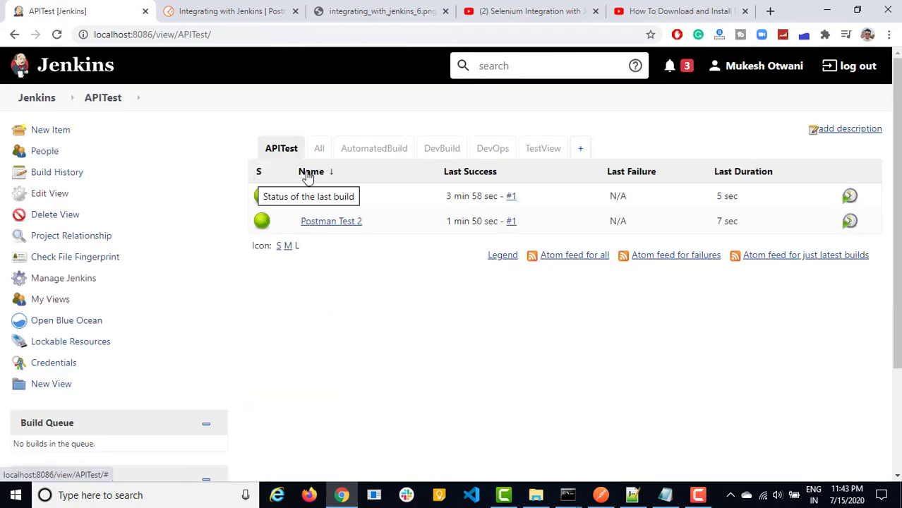
Step: Start a build of Postman Test directly from the APITest view and check its progress in the build executor status
{"action": "left_click", "coordinate": [850, 197]}
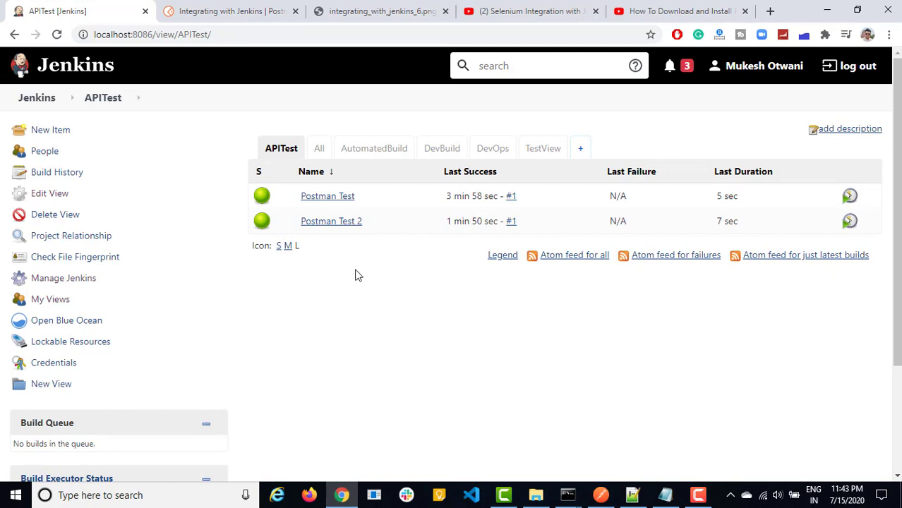
{"action": "scroll", "coordinate": [283, 296], "scroll_direction": "down", "scroll_amount": 3}
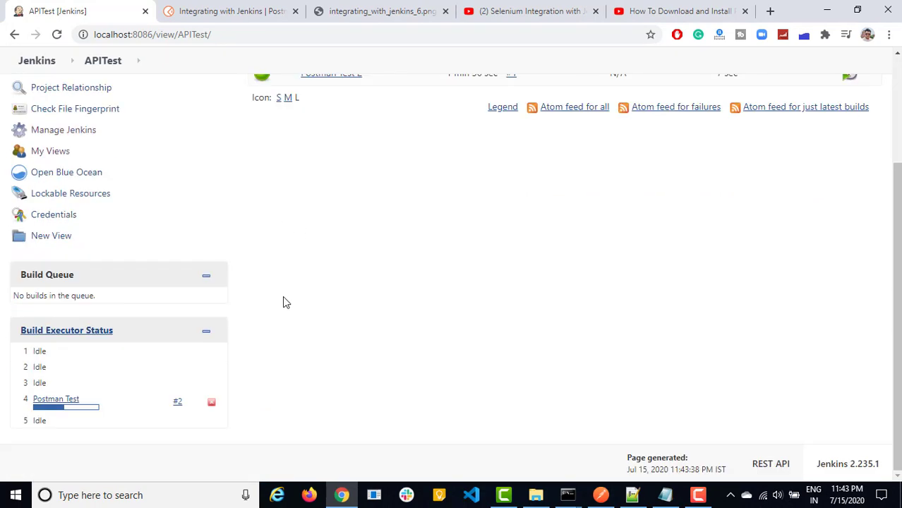
{"action": "scroll", "coordinate": [285, 302], "scroll_direction": "up", "scroll_amount": 3}
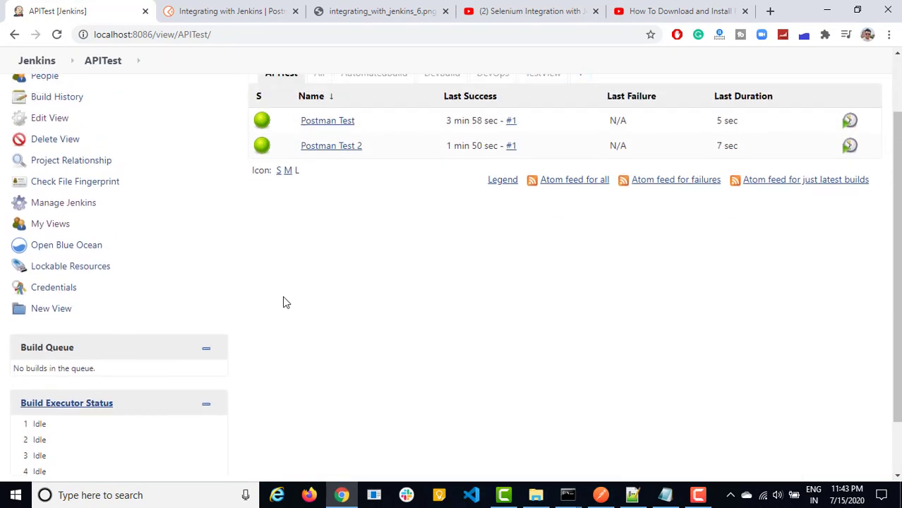